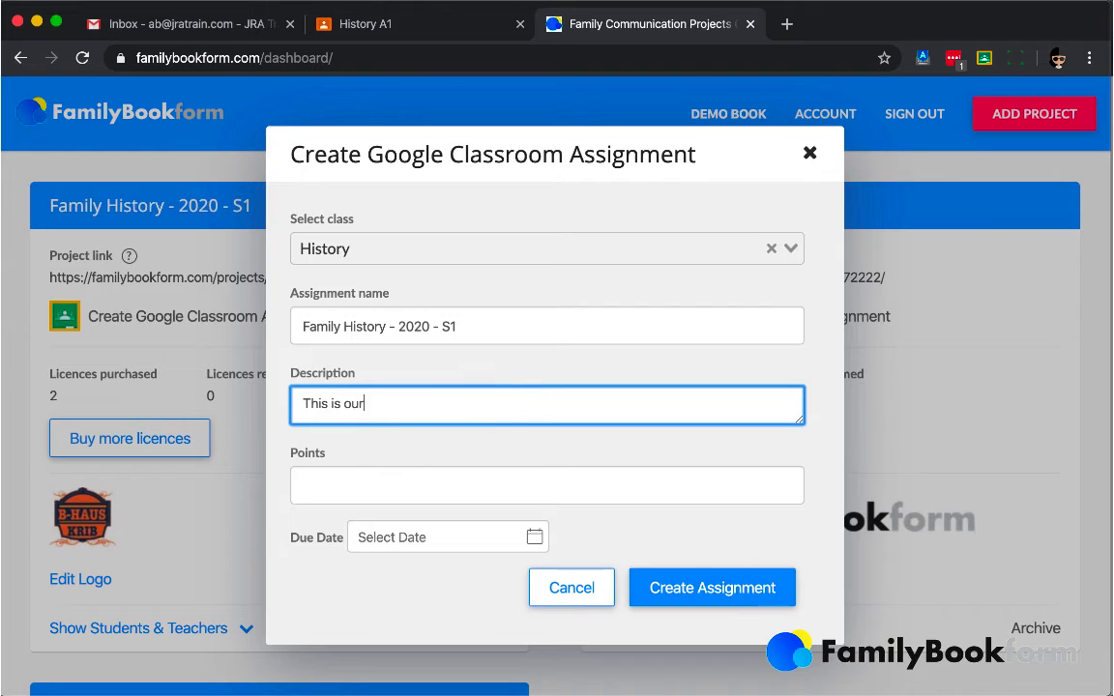
- Complete the description to read "This is our family history assignment where you will each create a book from the narratives you research and record."
type("family hjistor")
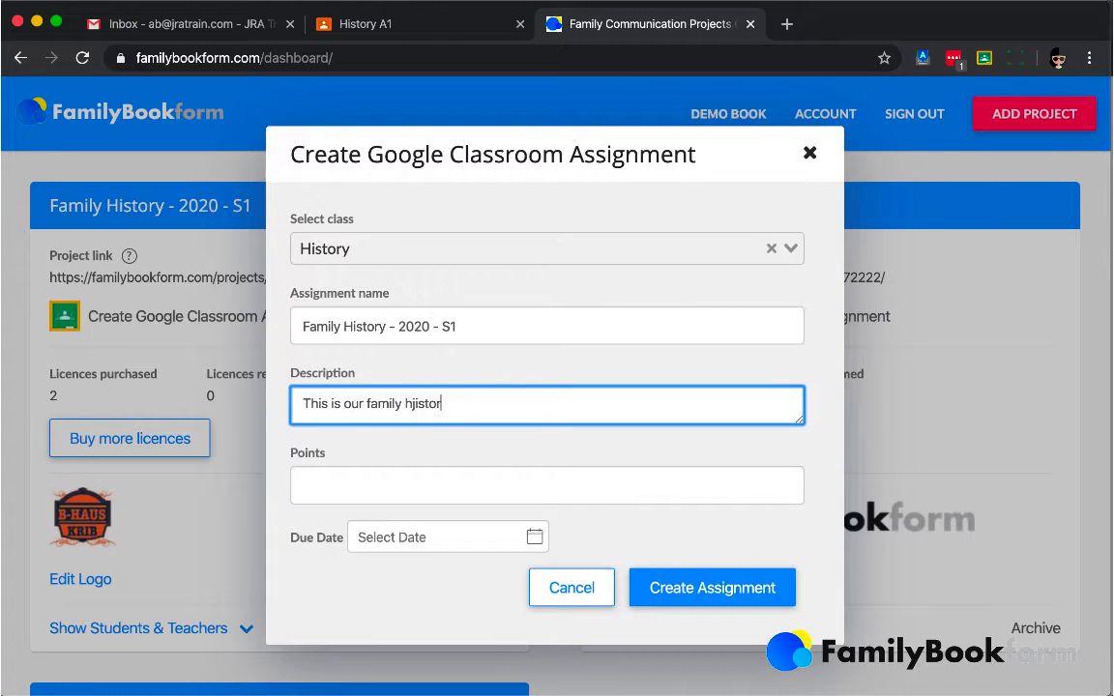
type("y assignment where w")
type("ou will each create a . o")
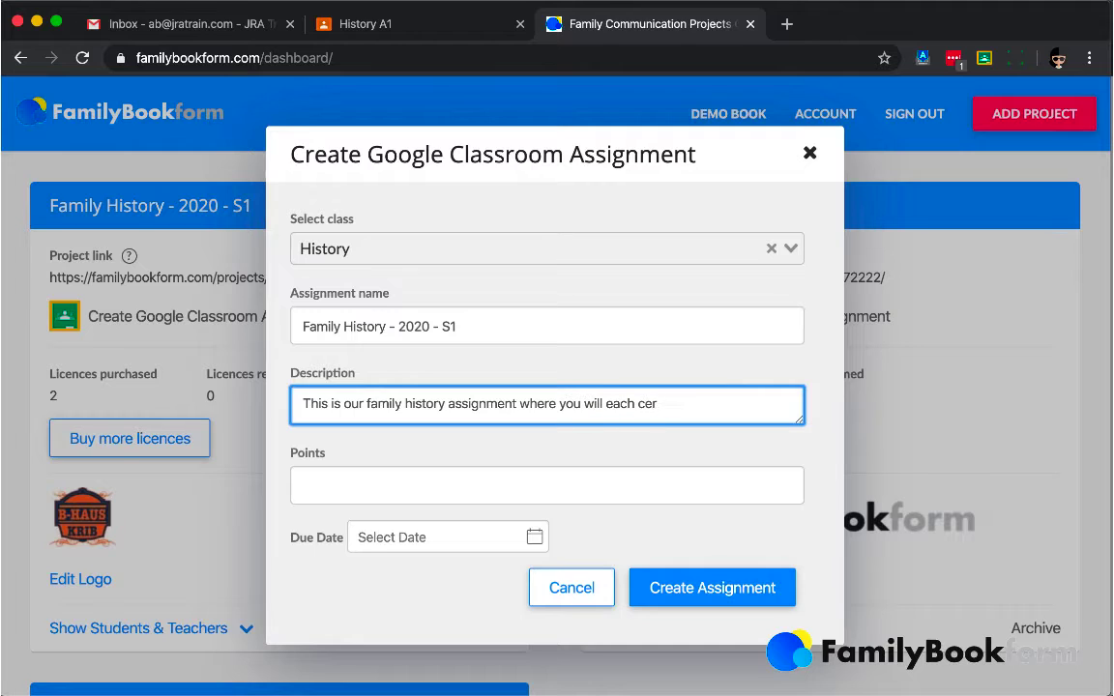
type("ook from th")
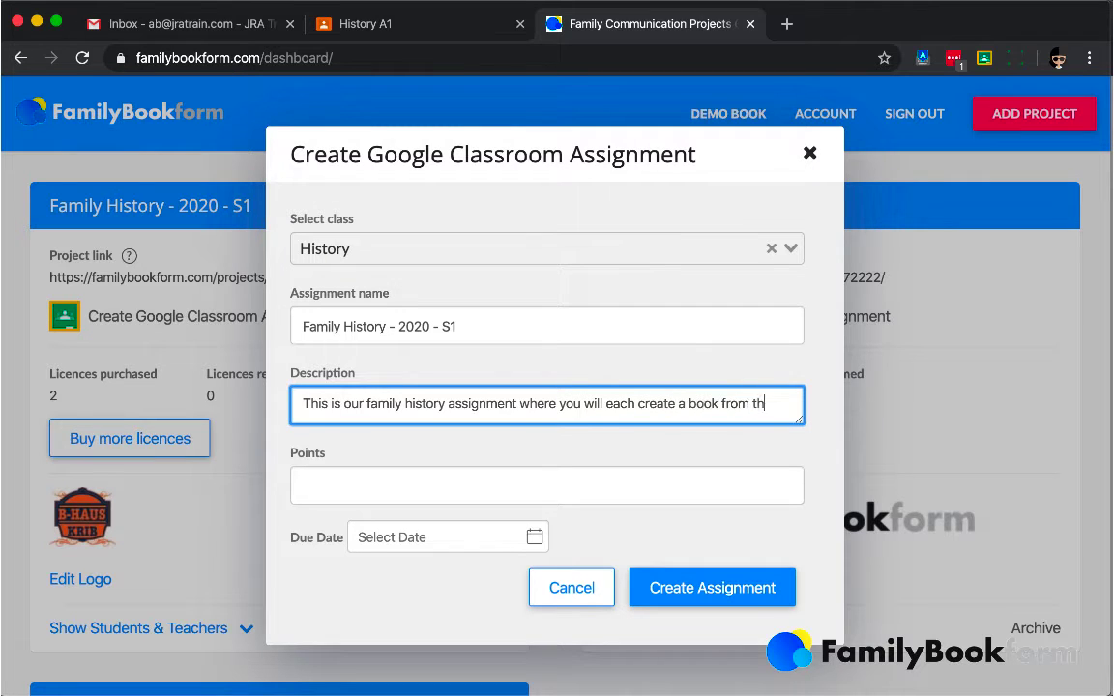
type("e narratives you rese")
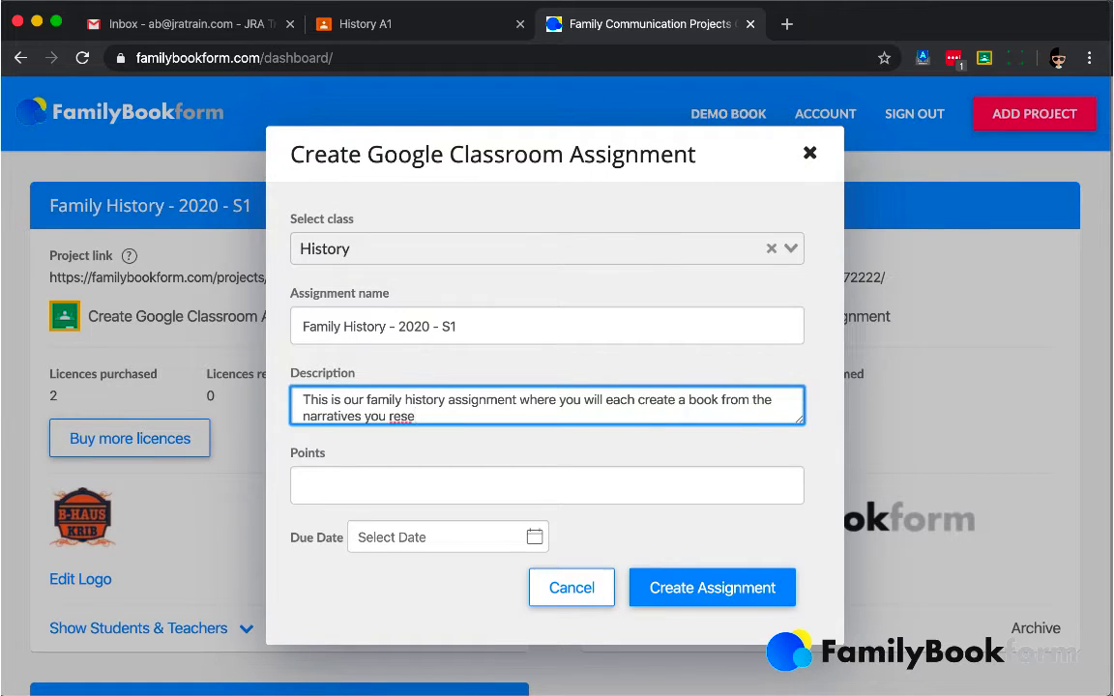
type("arch and recoed")
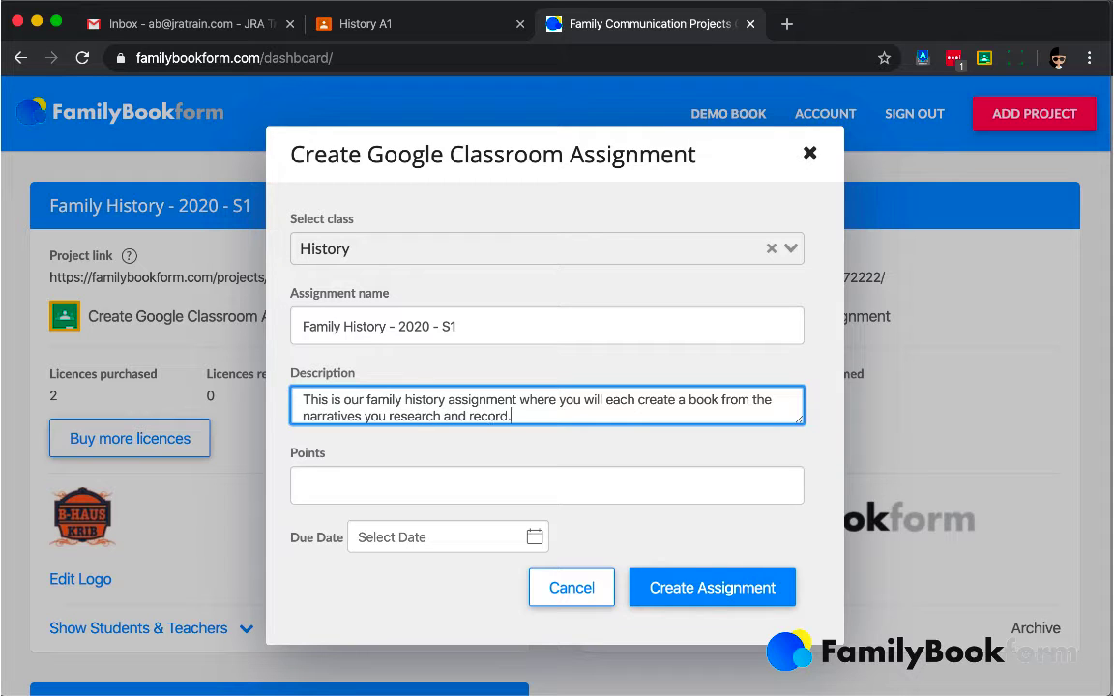
- Set the assignment's points to 10 and its due date to 02/04/2020
left_click_drag(786, 480, 788, 484)
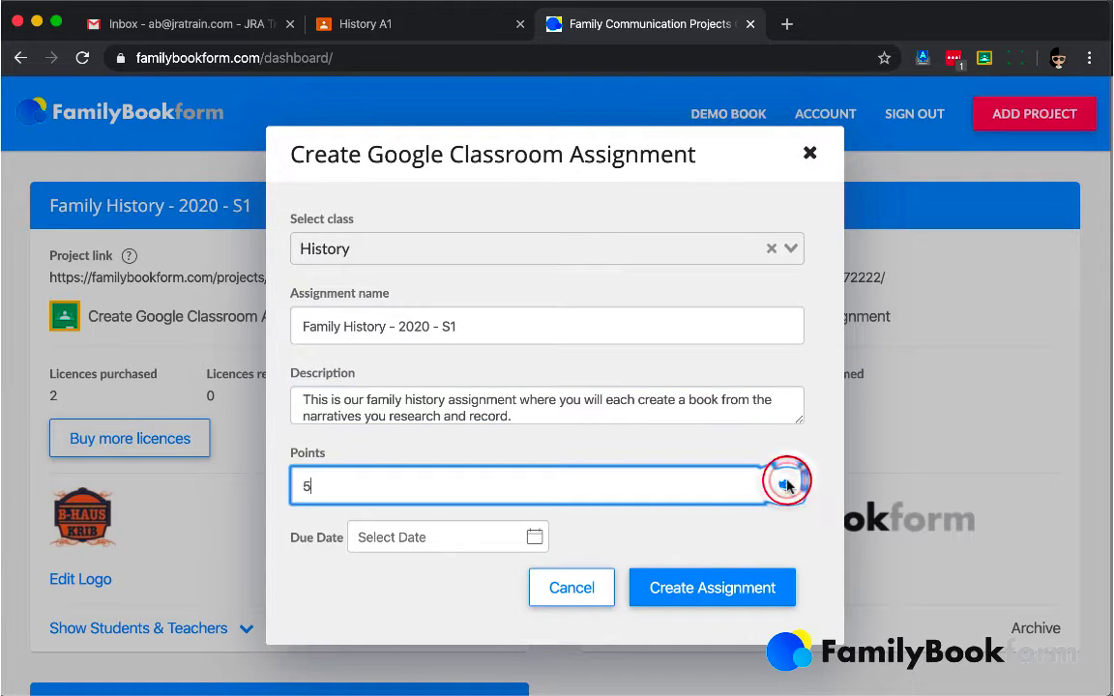
left_click(411, 539)
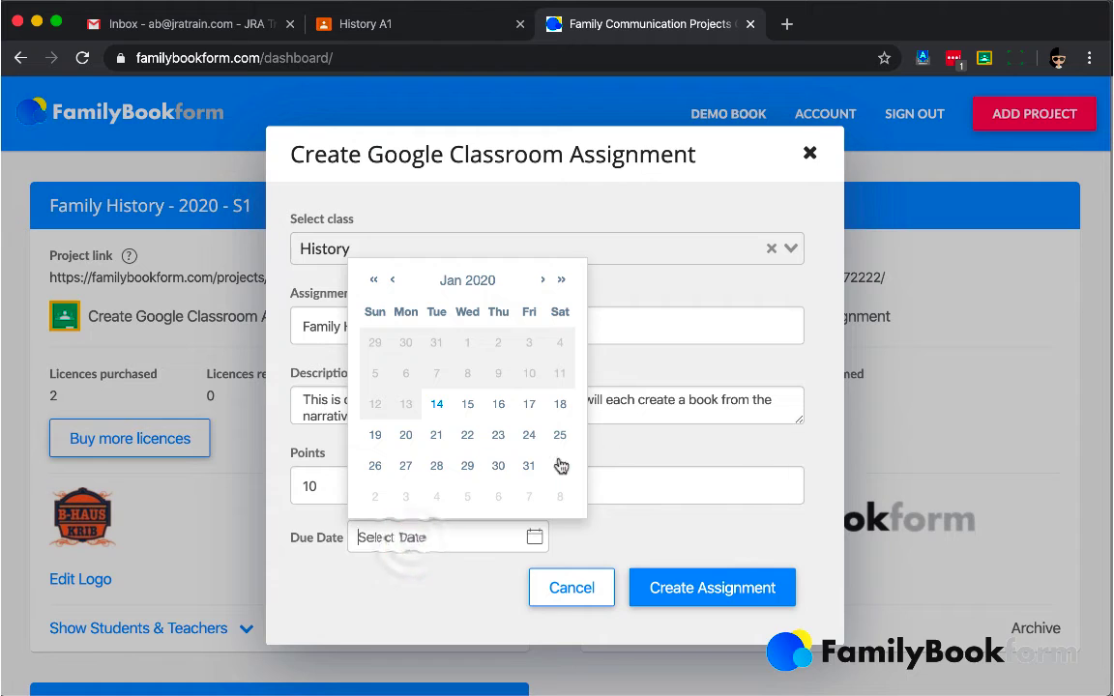
left_click(527, 464)
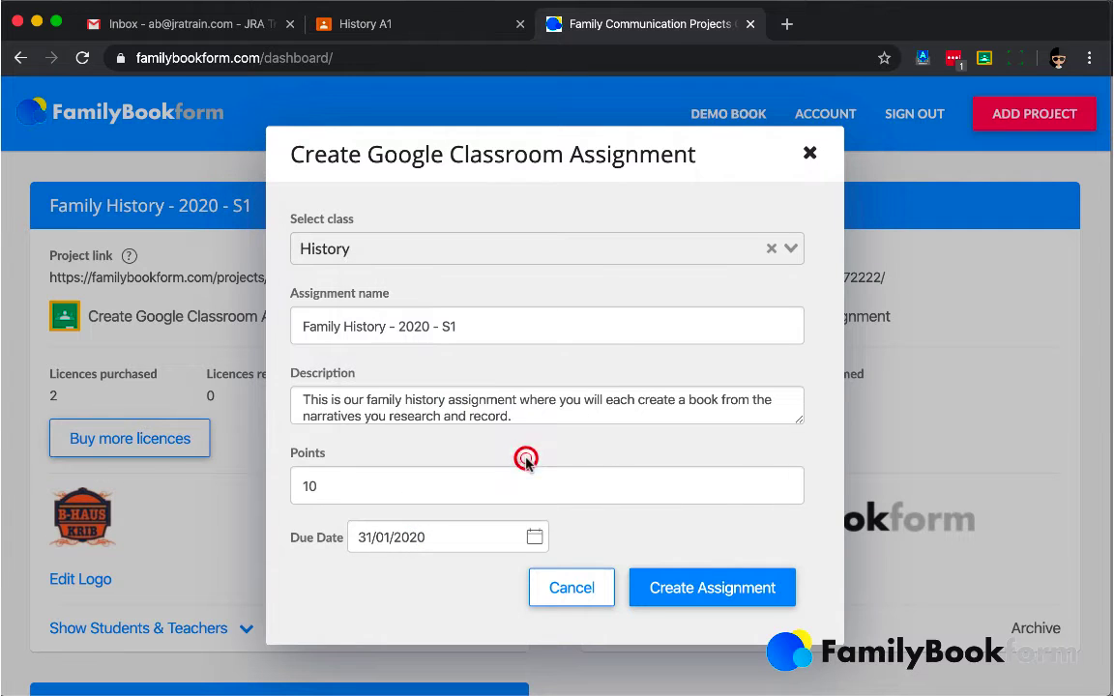
left_click(531, 536)
left_click(542, 279)
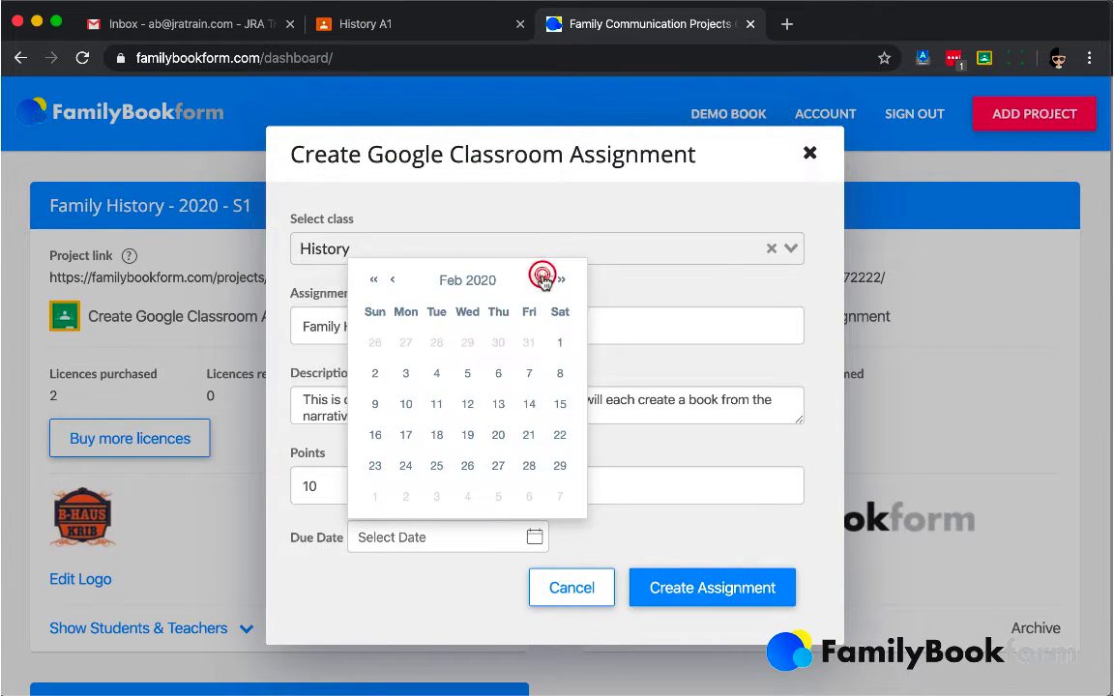
left_click(543, 279)
left_click(543, 279)
left_click(495, 343)
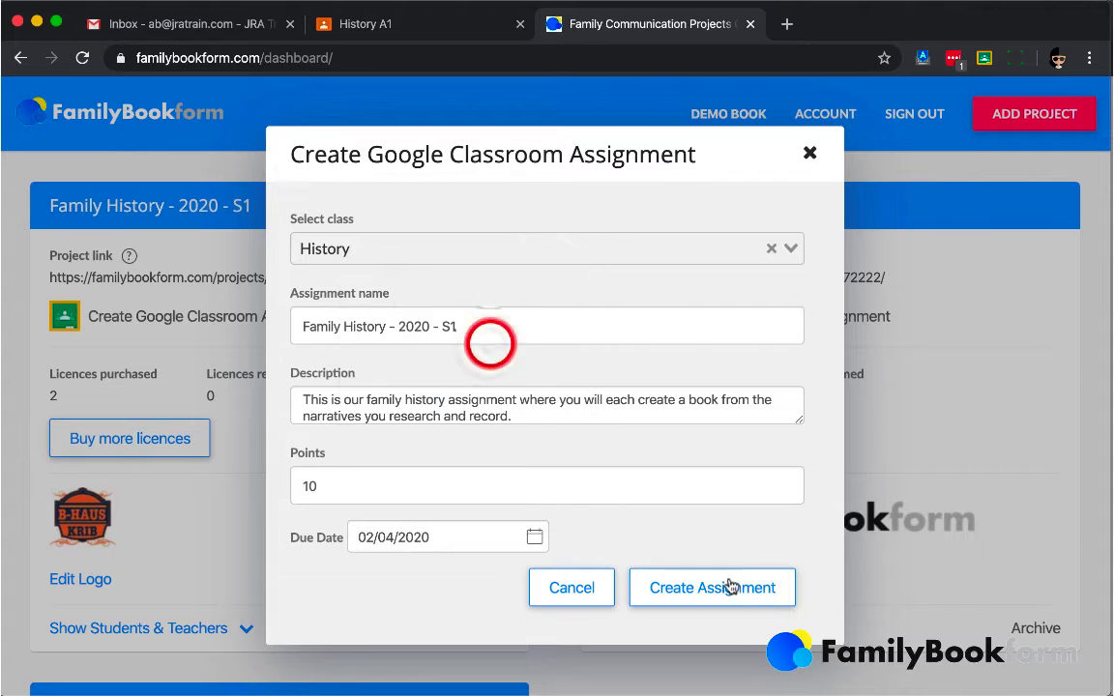
- Create the Google Classroom assignment and close the dialog
left_click(783, 588)
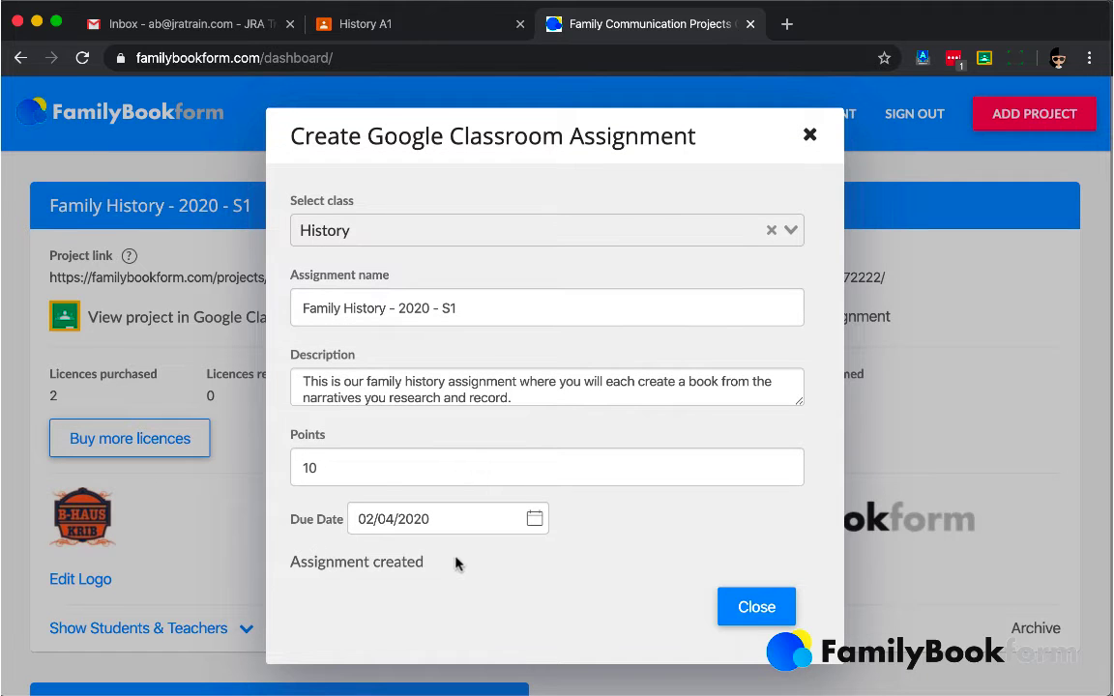
left_click(759, 607)
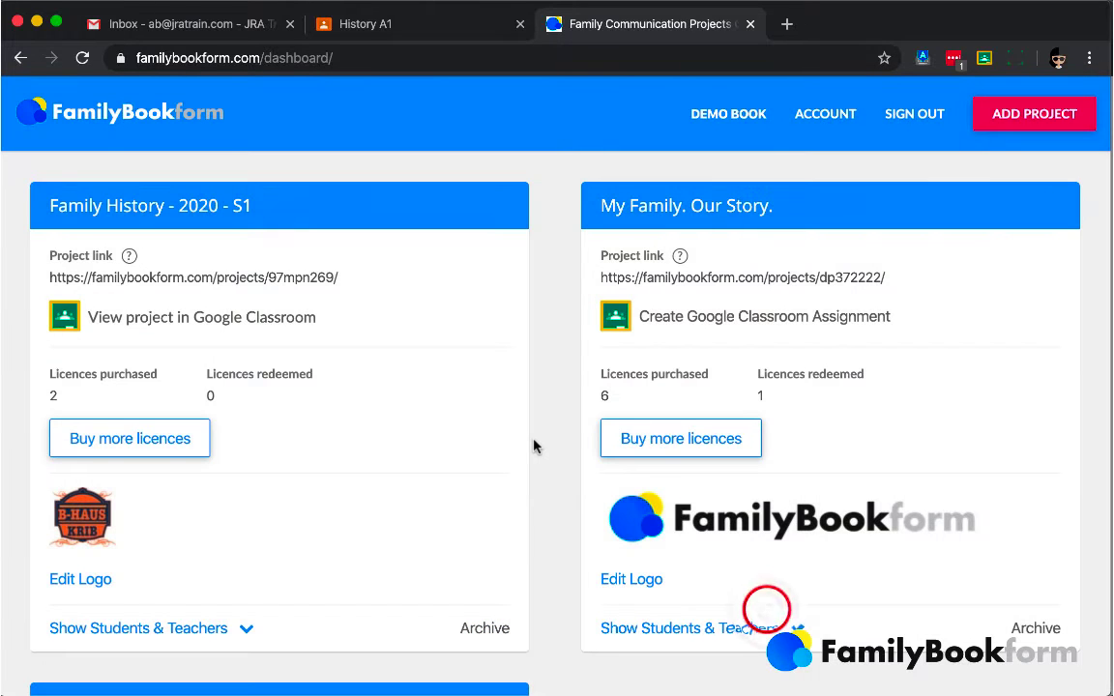
- Review the student and teacher lists of the Family History - 2020 - S1 project
scroll(532, 448, "down", 3)
left_click(244, 457)
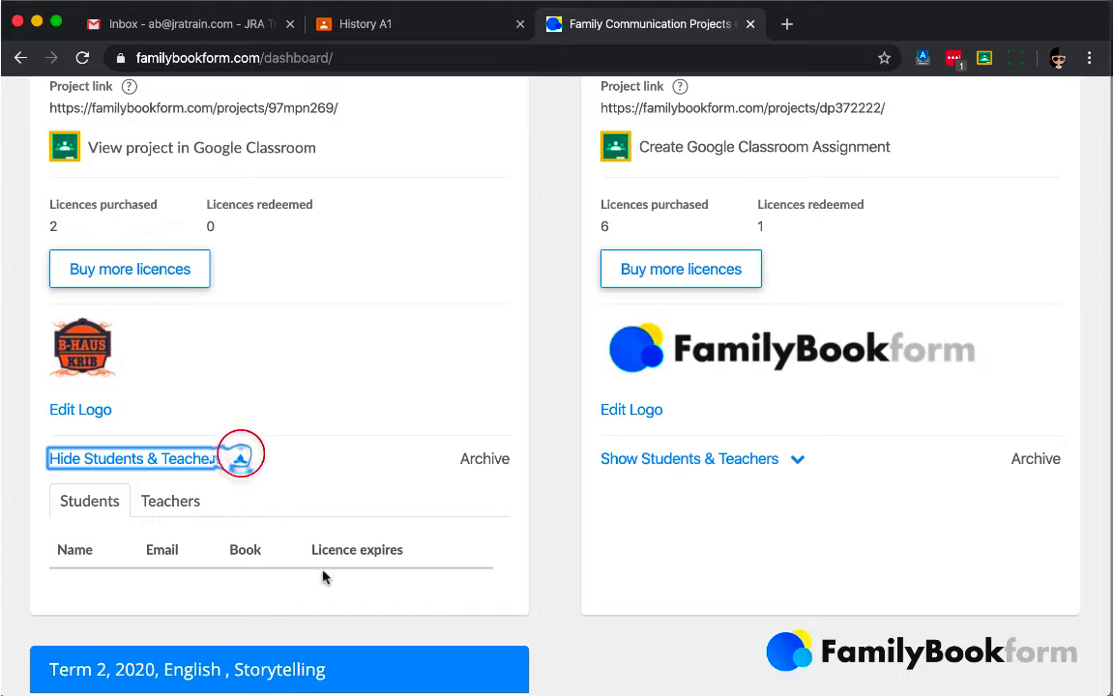
left_click(160, 504)
left_click(64, 501)
scroll(535, 465, "up", 3)
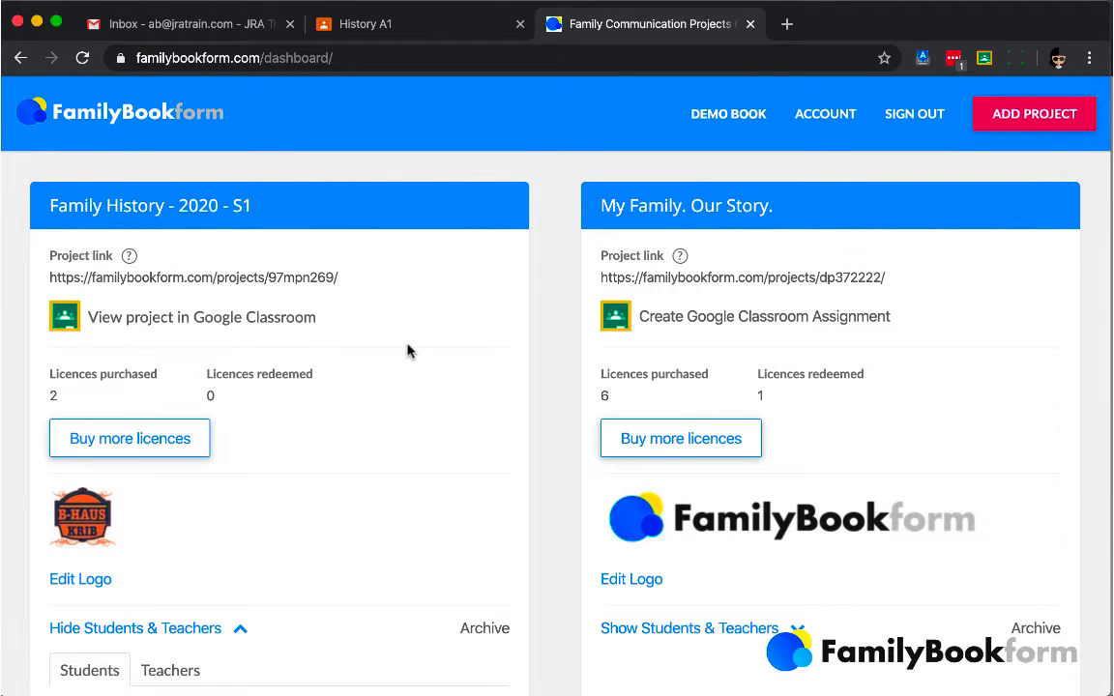
- View the Family History - 2020 - S1 project in Google Classroom and check its student work
left_click(253, 317)
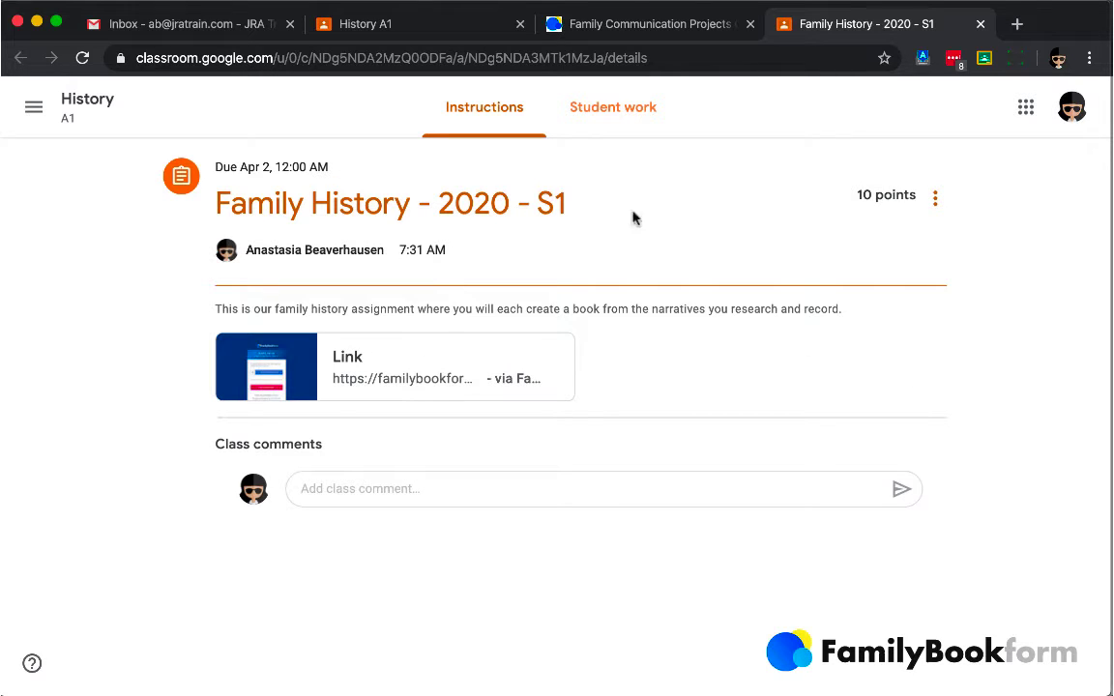
left_click(624, 109)
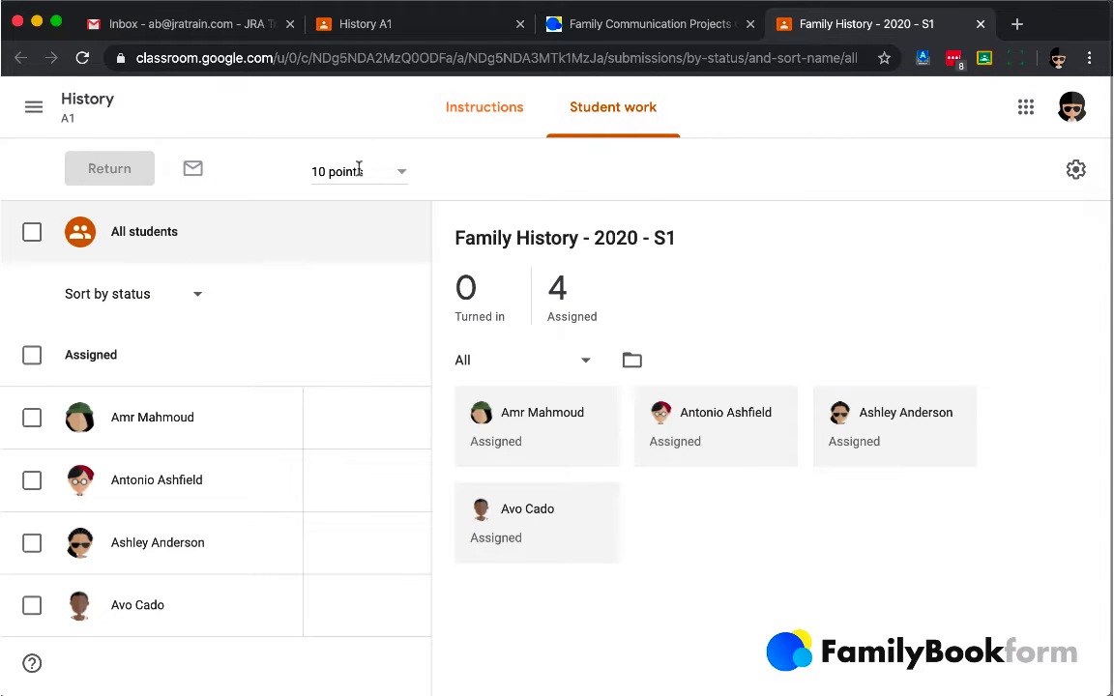
- Go back to the History class and view the Family History - 2020 - S1 assignment in its classwork
left_click(502, 116)
left_click(85, 101)
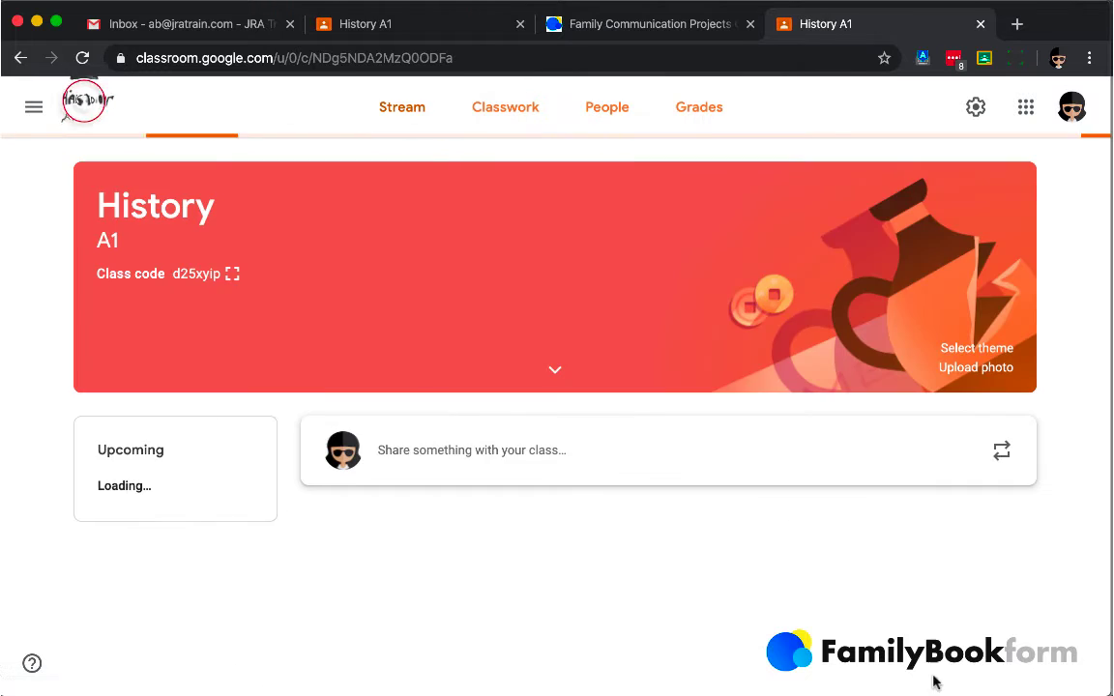
left_click(704, 318)
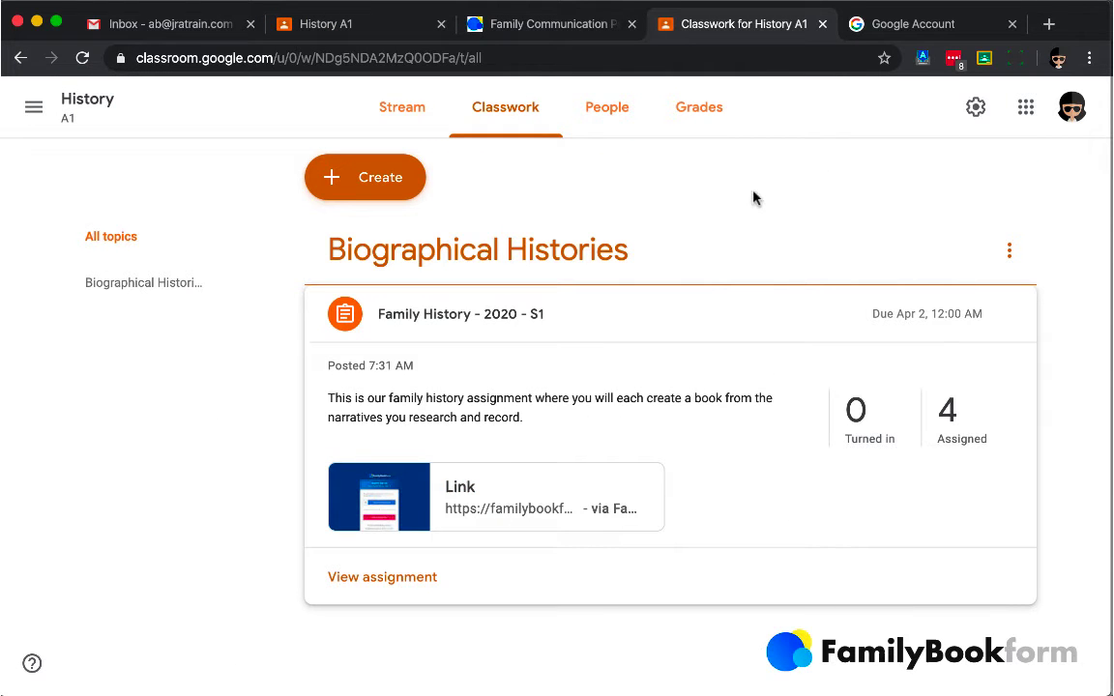
- Switch to the student's History A1 window and open the newly posted Family History - 2020 - S1 assignment, dismissing the private comments tip
left_click(106, 0)
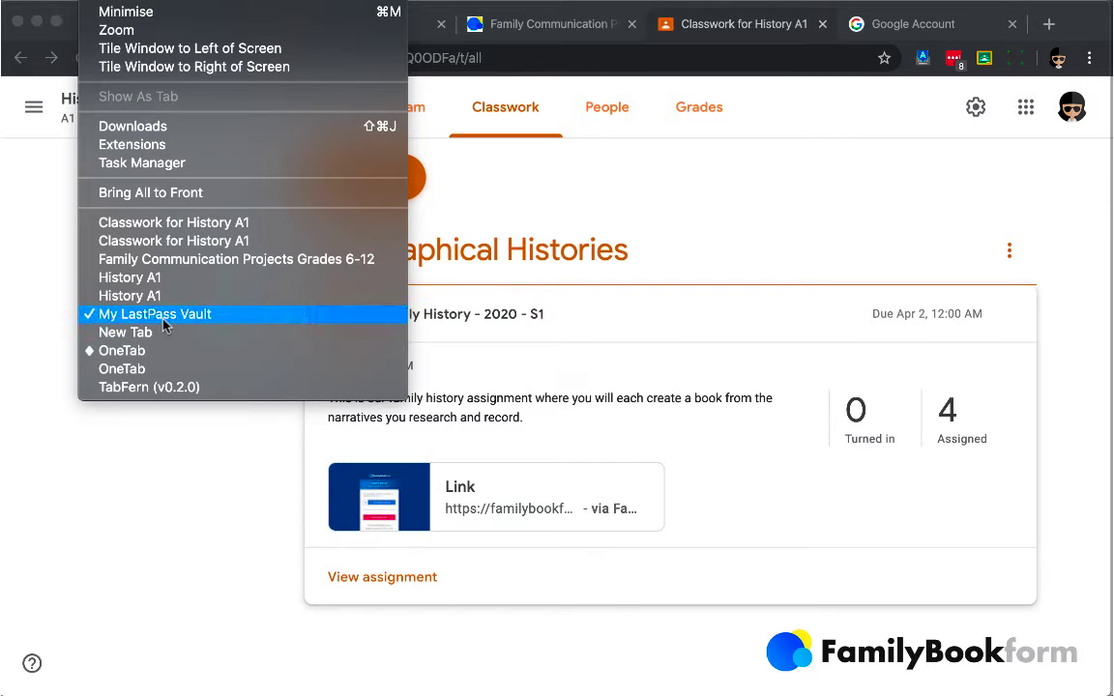
left_click(166, 277)
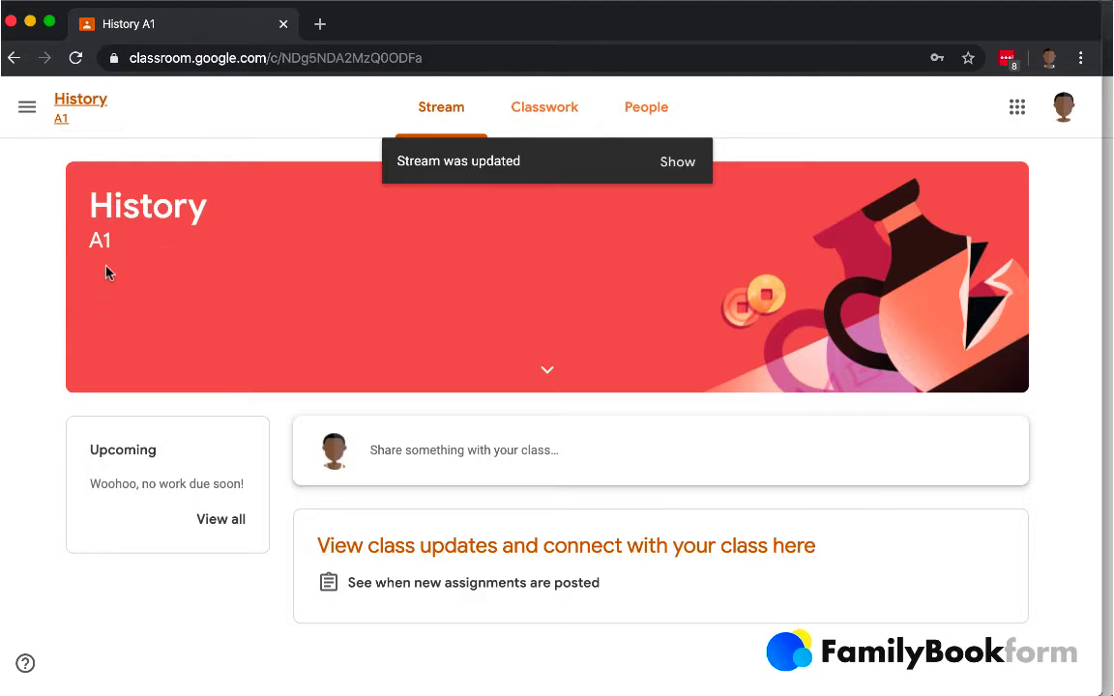
left_click(682, 168)
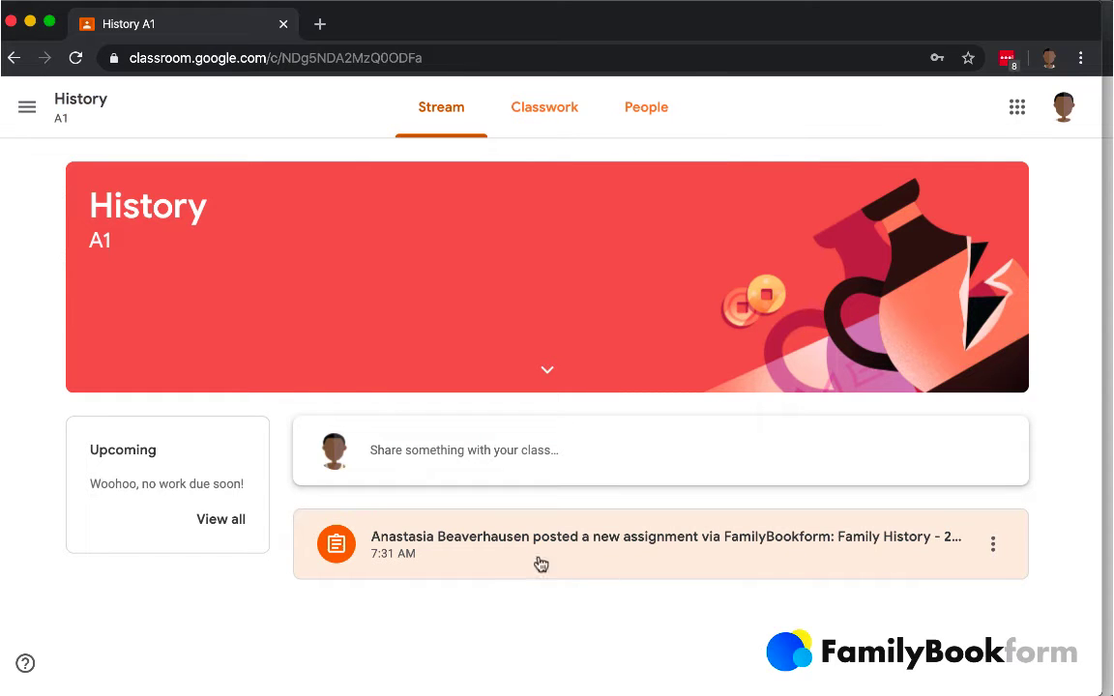
left_click(577, 556)
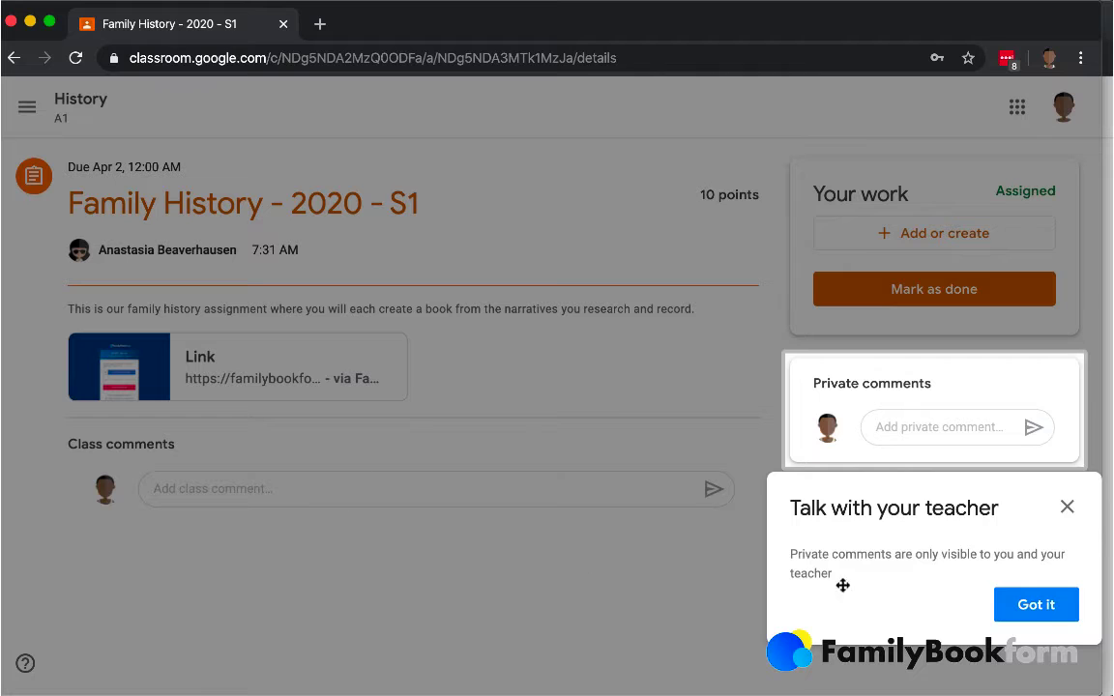
left_click(1044, 609)
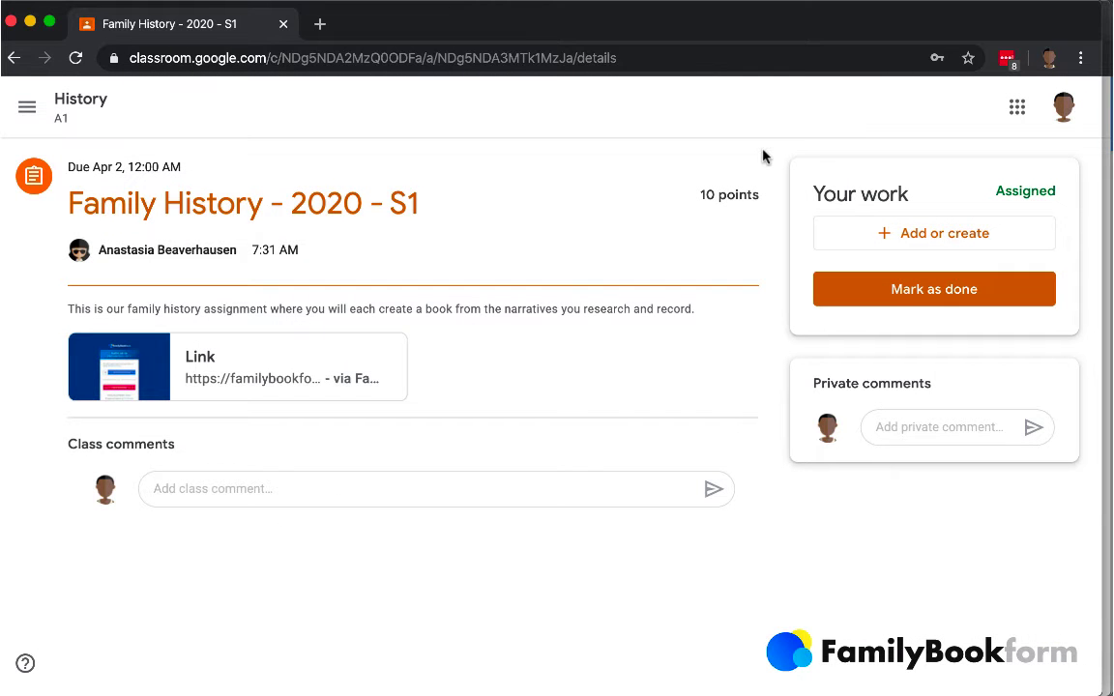
- Follow the assignment's FamilyBookform link and sign in to the project as a student with Google
left_click(254, 378)
scroll(506, 375, "down", 3)
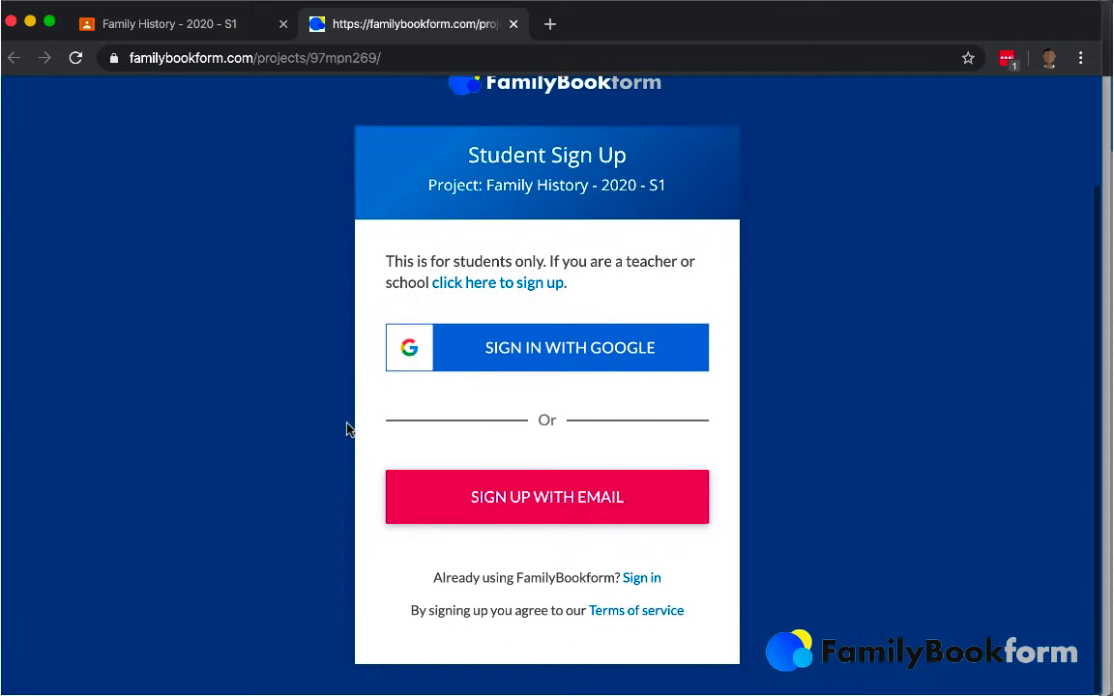
left_click(552, 350)
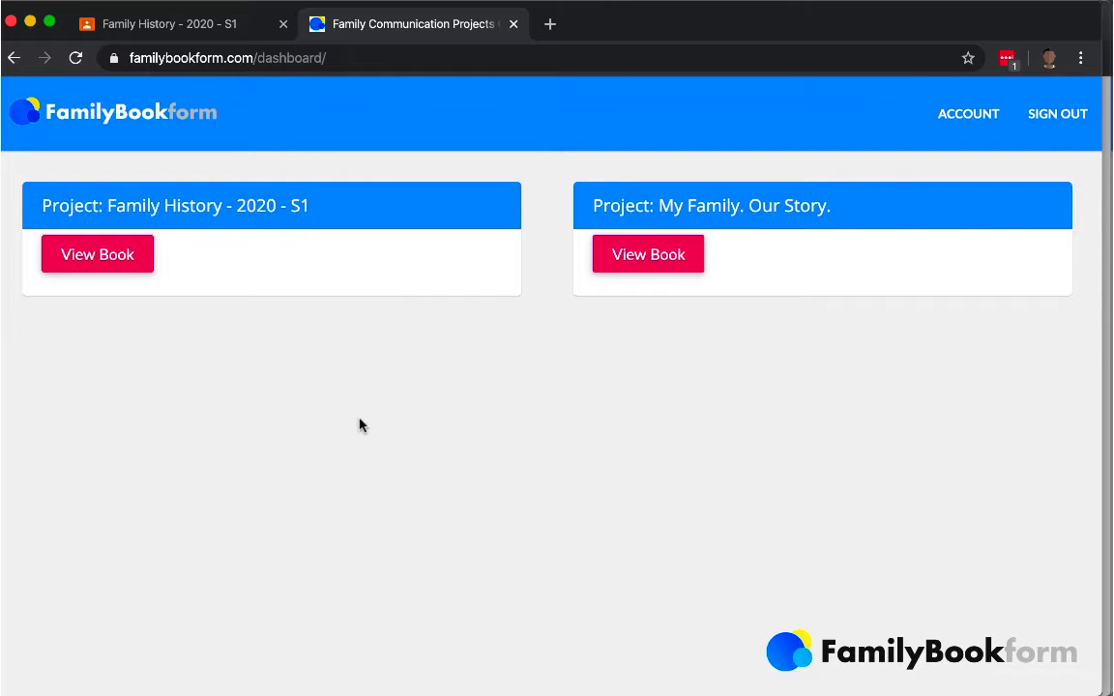
- Open the student's book for the Family History - 2020 - S1 project and realign the browser window
left_click(127, 257)
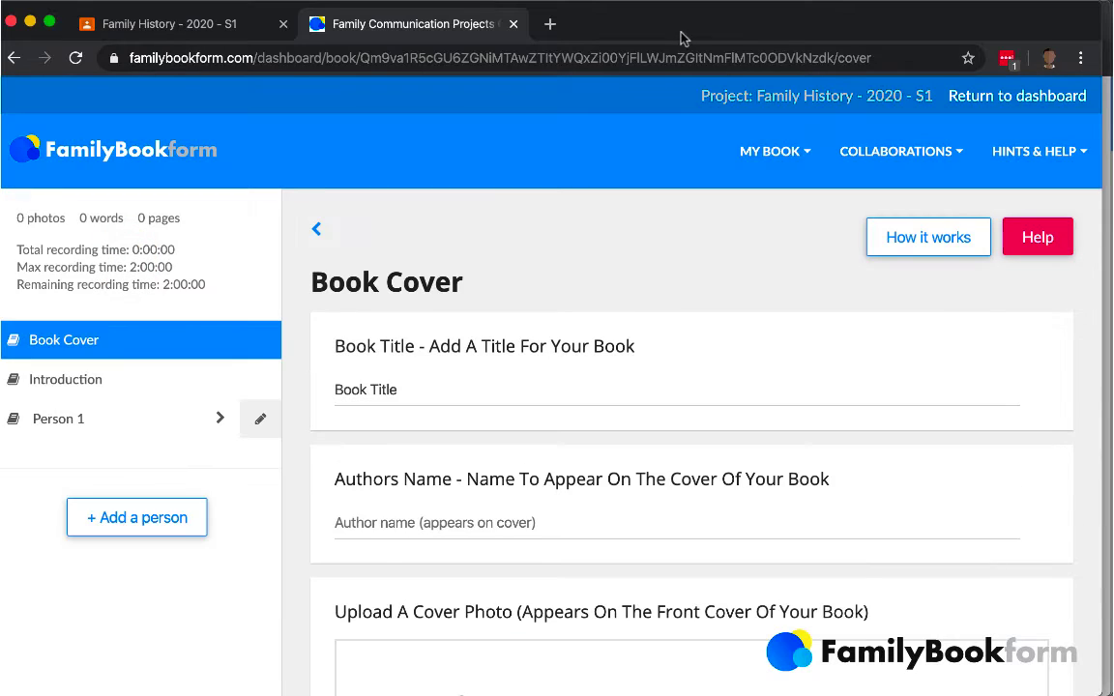
left_click_drag(663, 30, 677, 30)
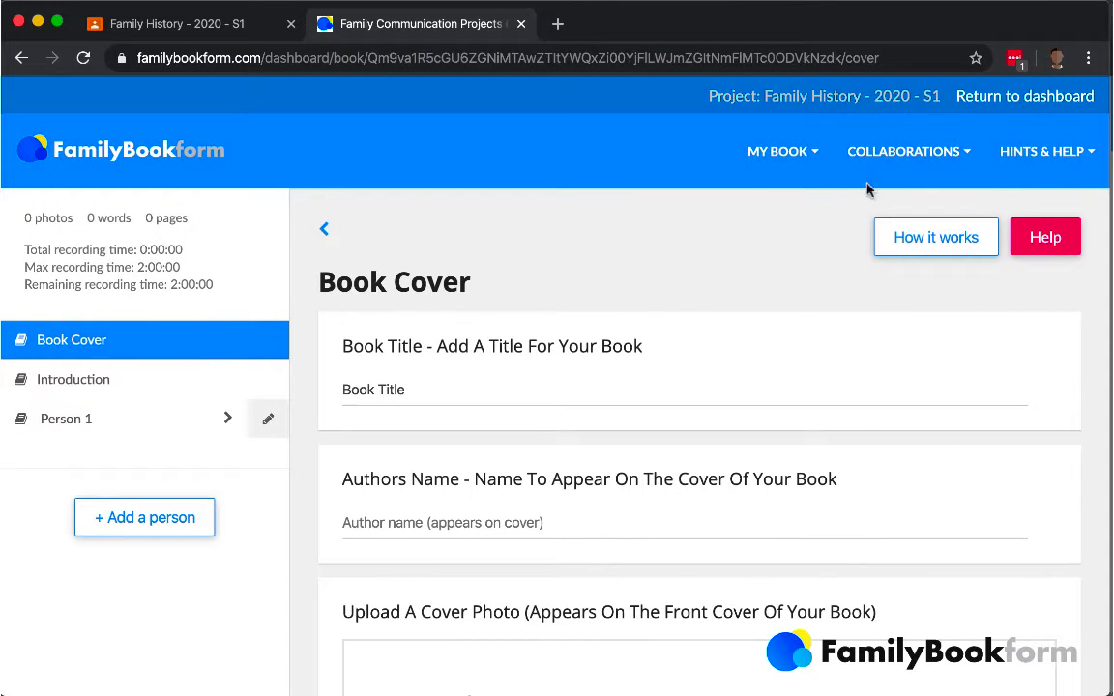
- Fill in the author's name on the book cover and replace the book title with I.AM.AVO
left_click(488, 523)
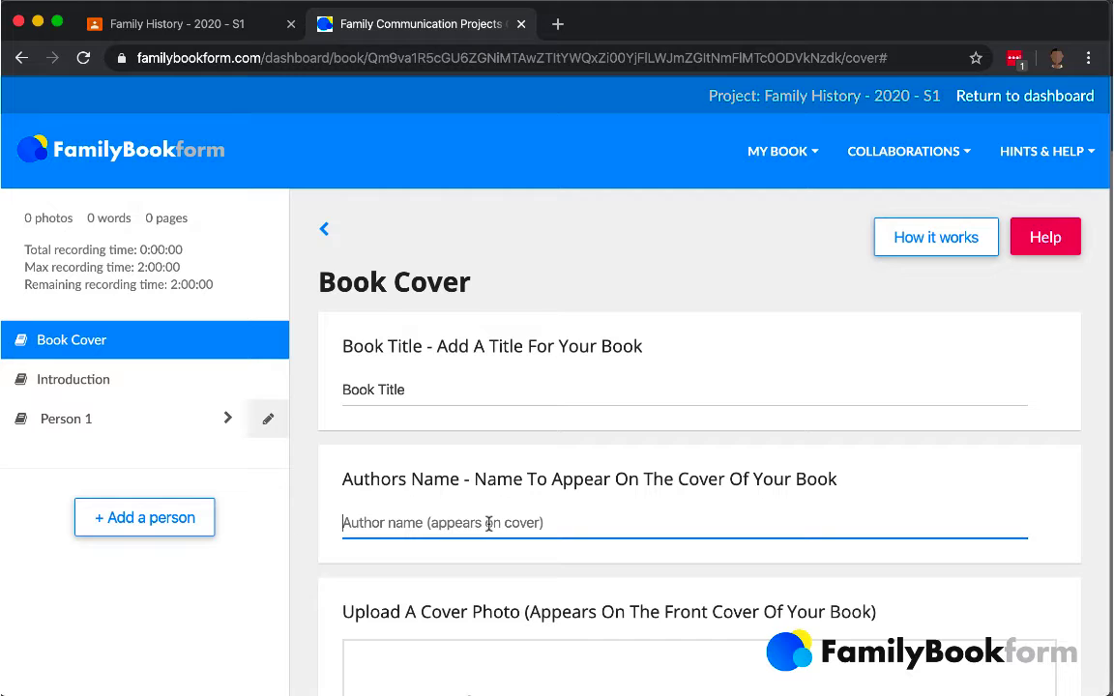
type("Avo Cado")
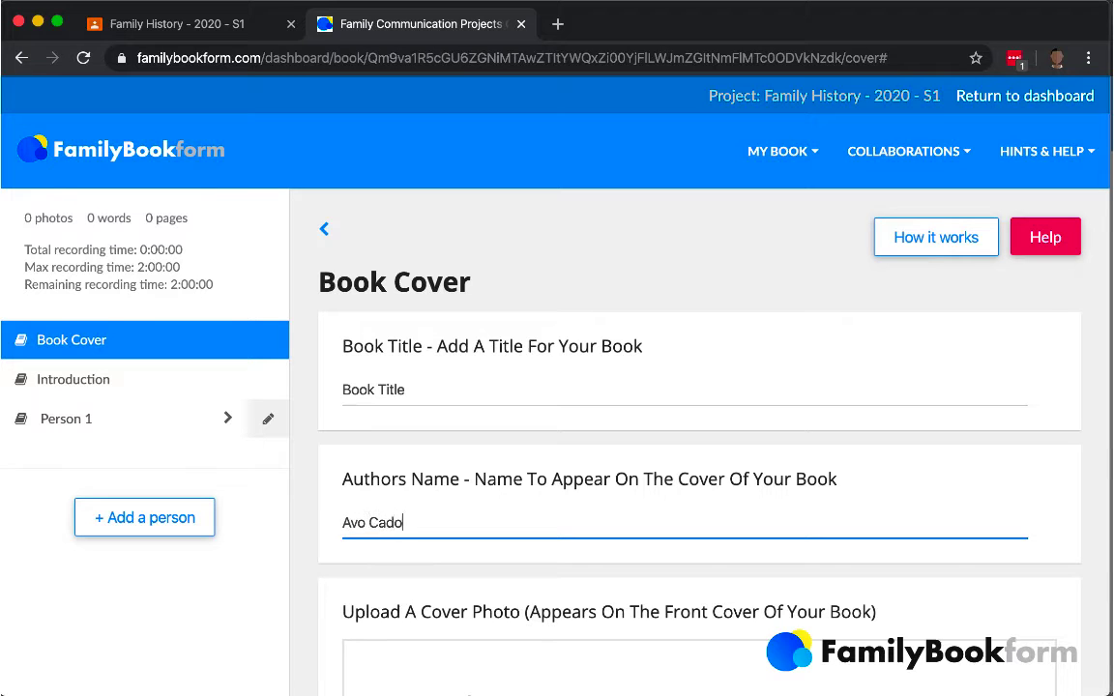
left_click(427, 402)
key("super+a")
key("BackSpace")
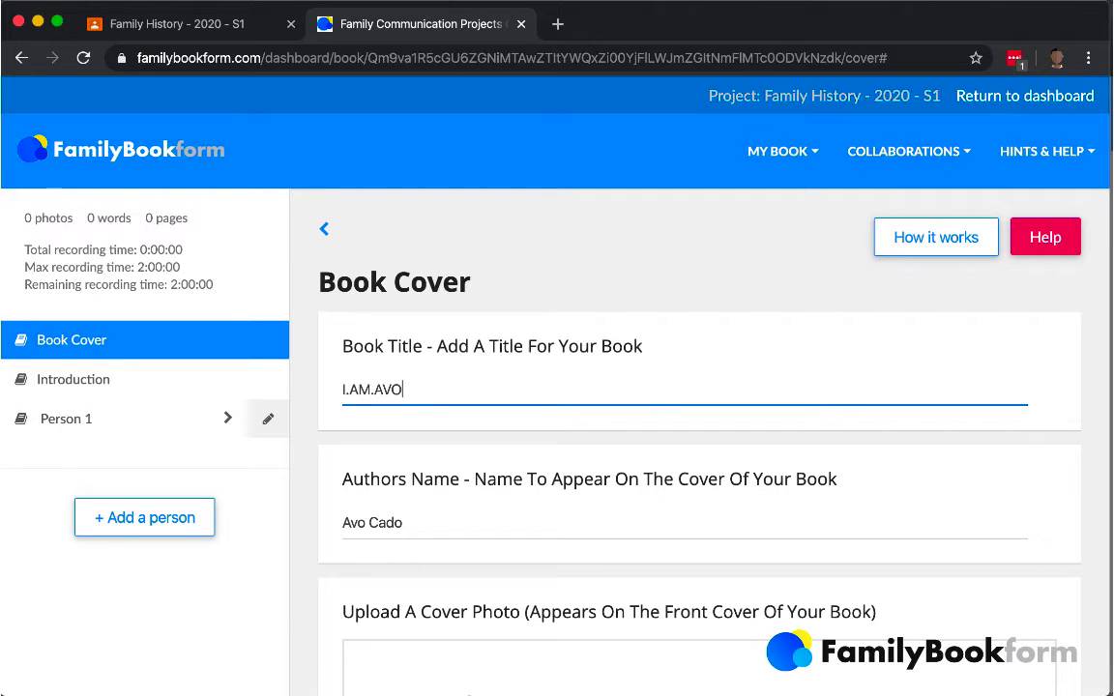
- Upload AvoCado.png from the avatars folder as the book's cover photo
scroll(982, 504, "down", 3)
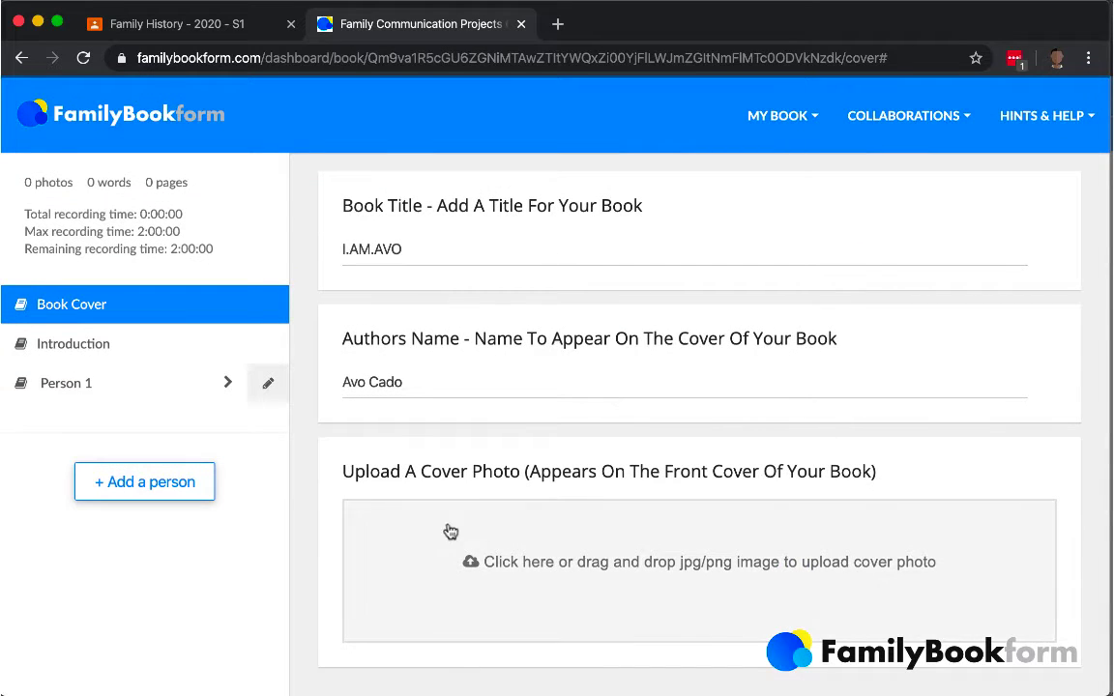
left_click(501, 563)
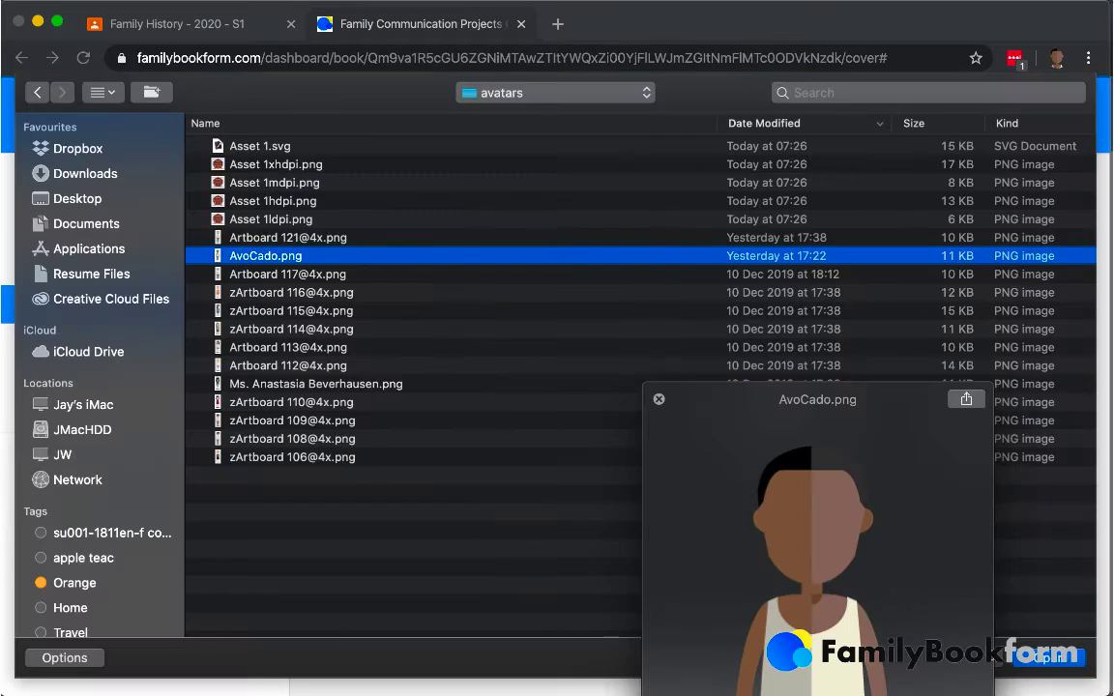
key("Return")
- Crop the cover photo to one of the figure's red sneakers and save the crop
scroll(995, 577, "down", 5)
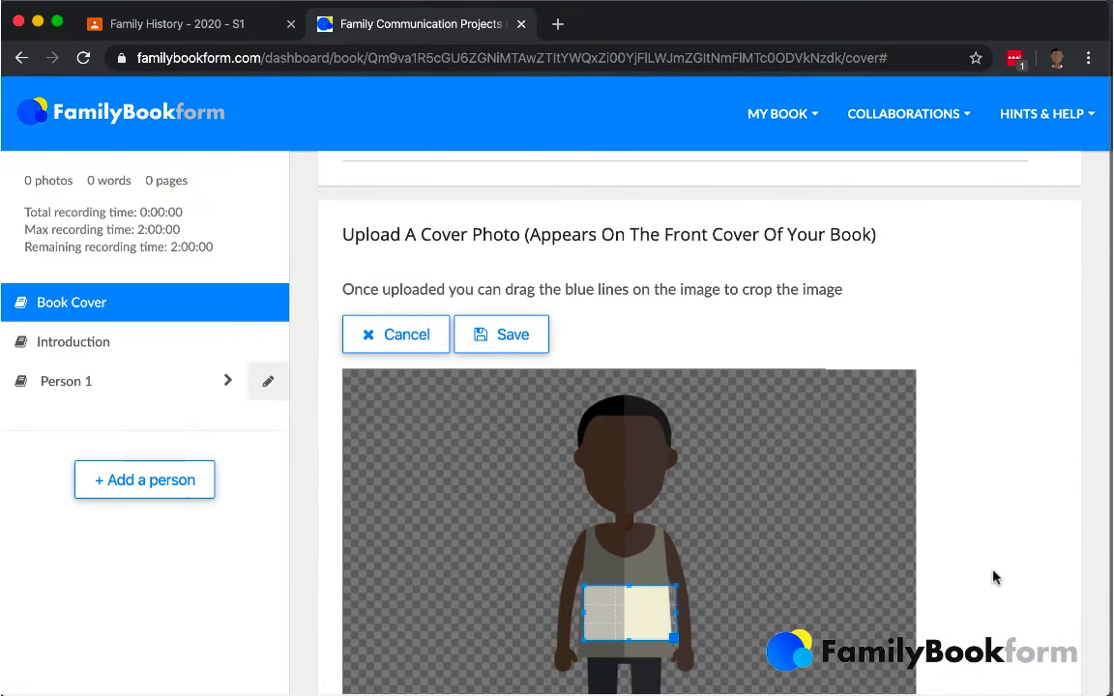
left_click_drag(583, 588, 538, 560)
left_click_drag(681, 644, 721, 667)
left_click_drag(626, 617, 636, 527)
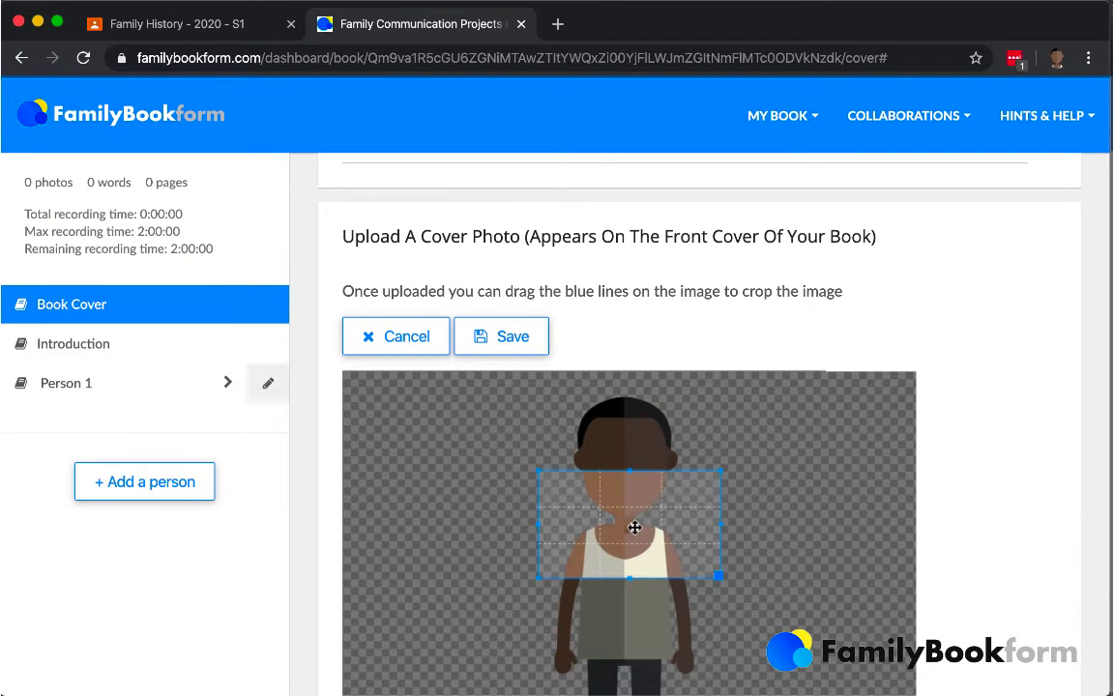
scroll(1011, 520, "down", 5)
left_click_drag(659, 281, 641, 589)
left_click_drag(541, 512, 622, 551)
left_click_drag(653, 598, 646, 593)
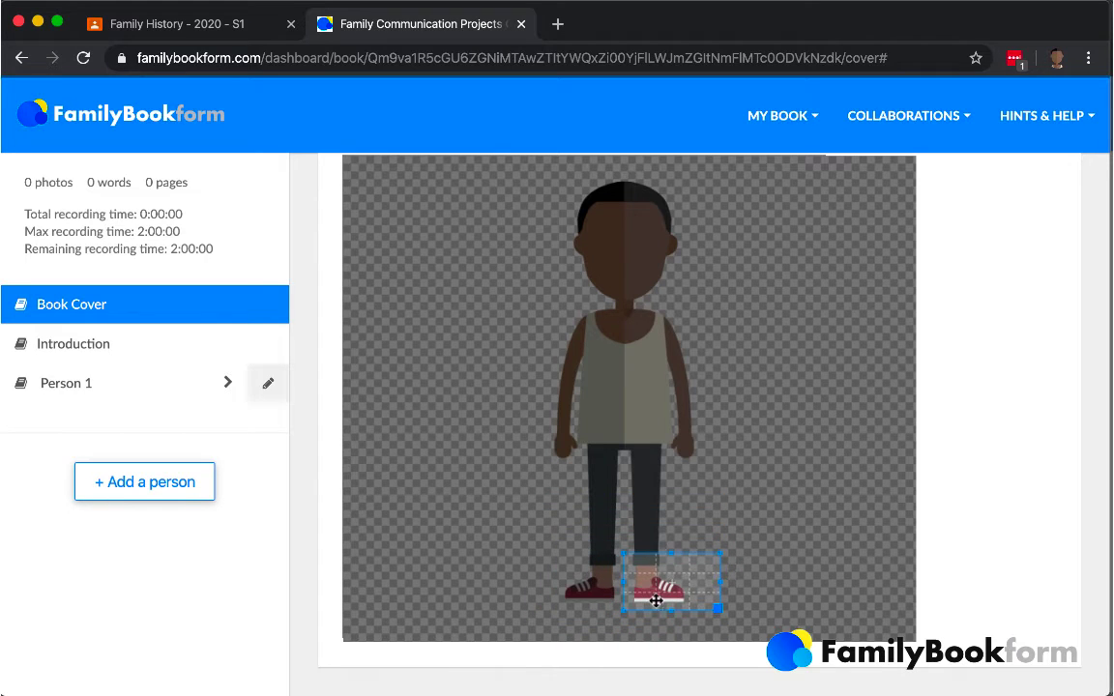
scroll(962, 405, "up", 5)
left_click(510, 322)
scroll(989, 487, "down", 4)
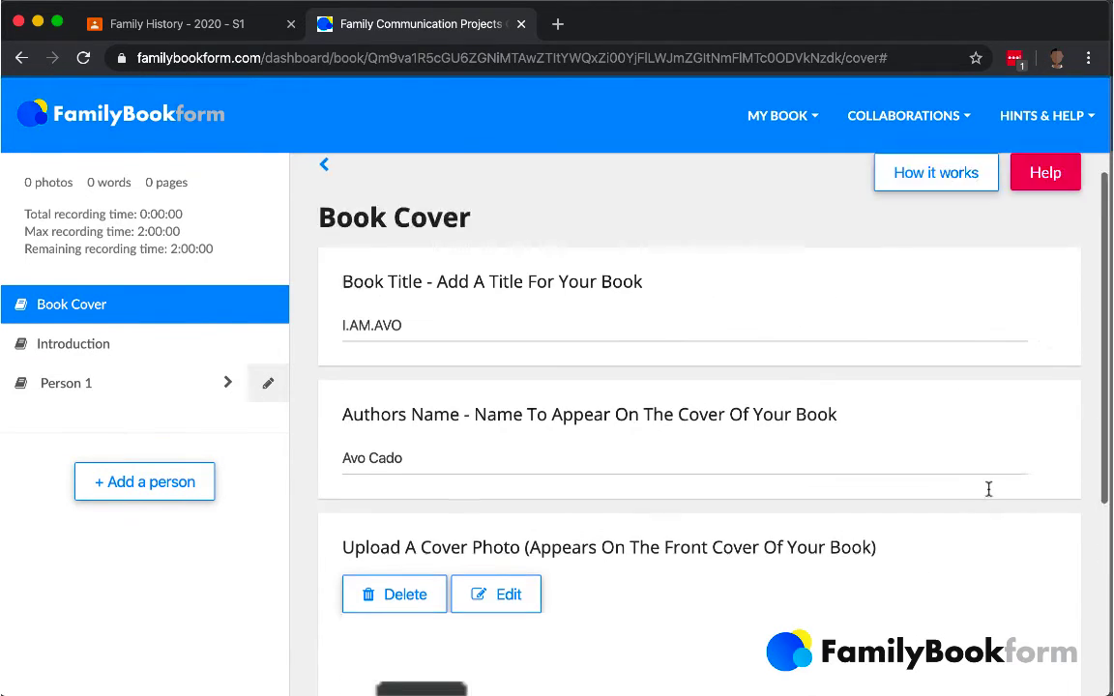
- Open the Introduction and record a spoken book introduction, allowing microphone access and stopping the recording when done
scroll(989, 495, "up", 4)
left_click(55, 348)
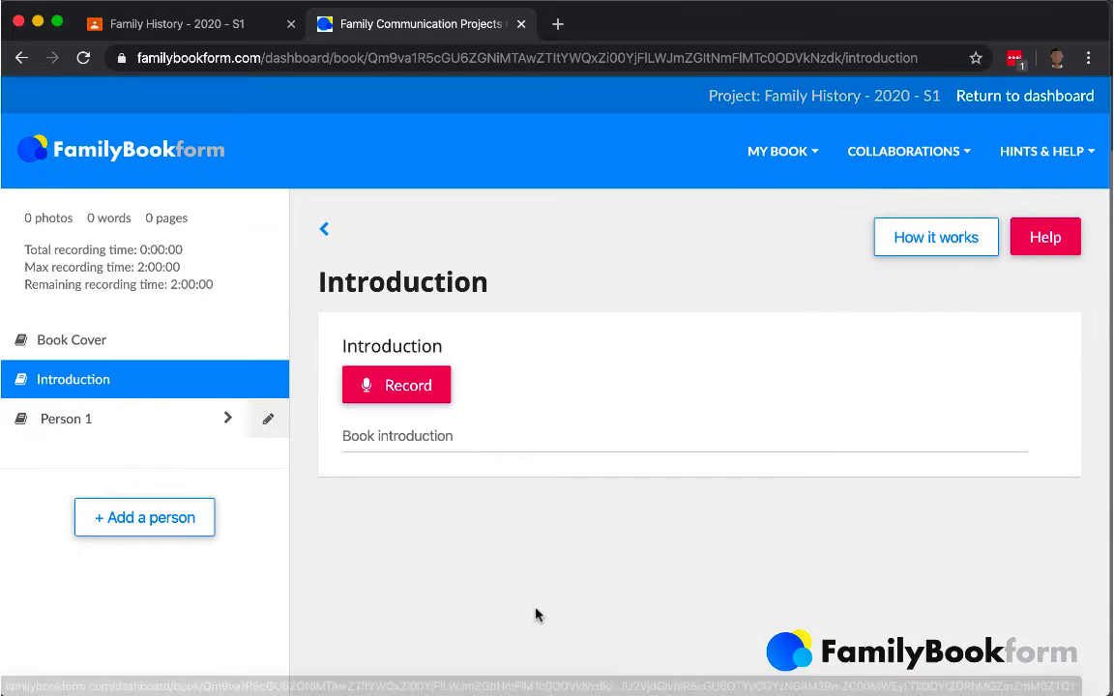
left_click(404, 389)
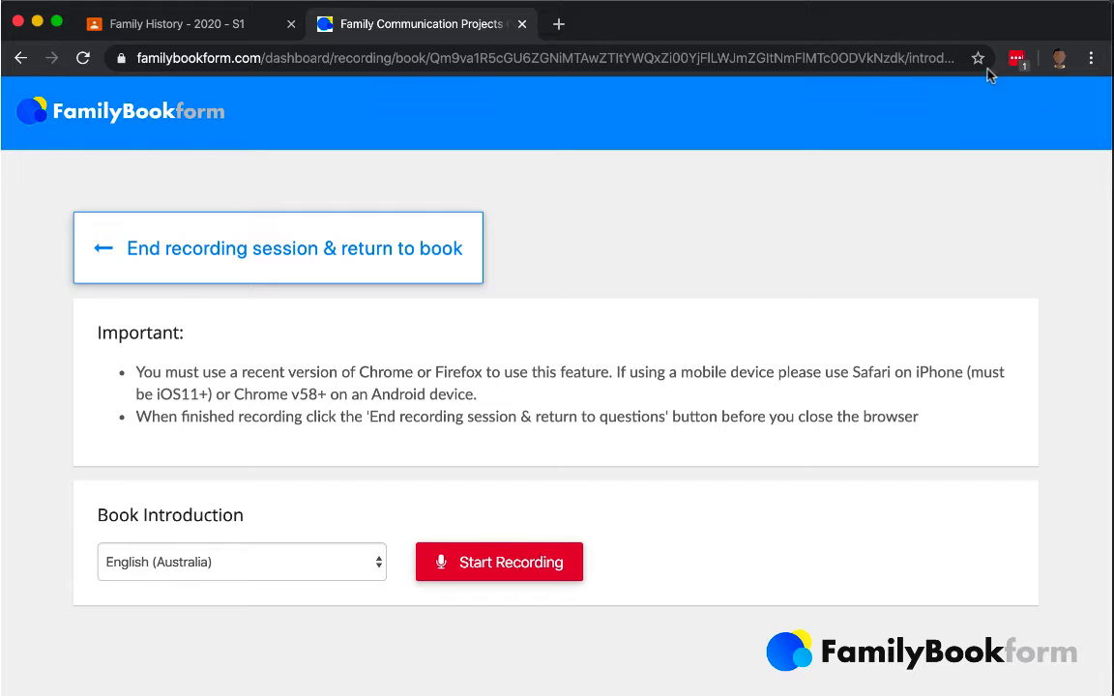
left_click(512, 571)
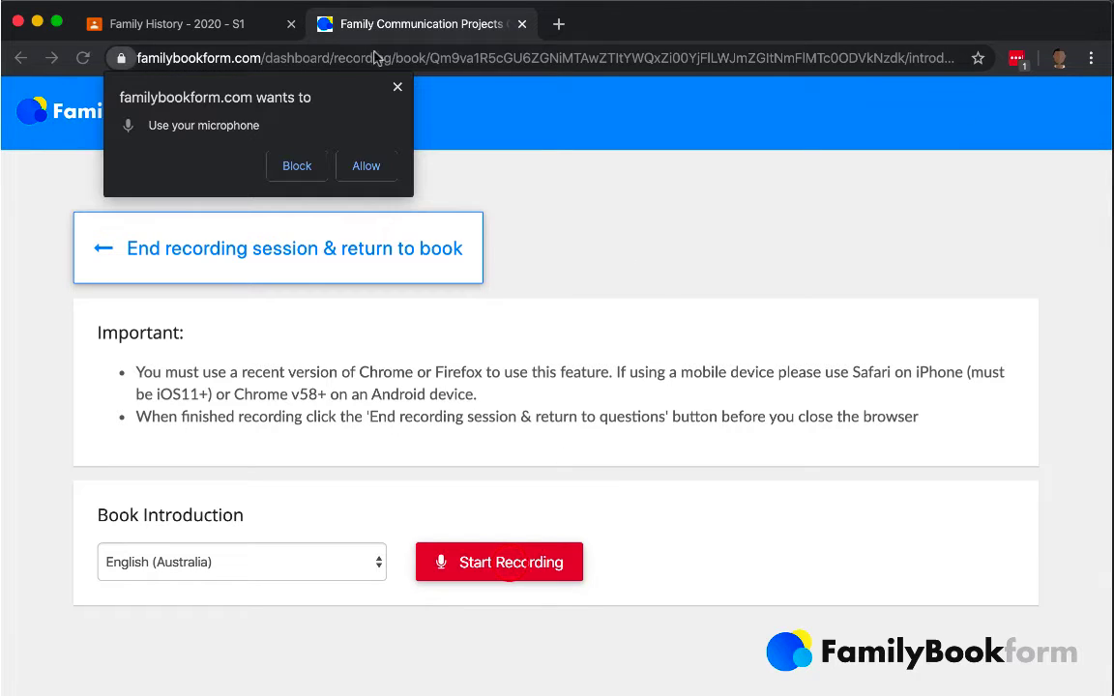
left_click(367, 166)
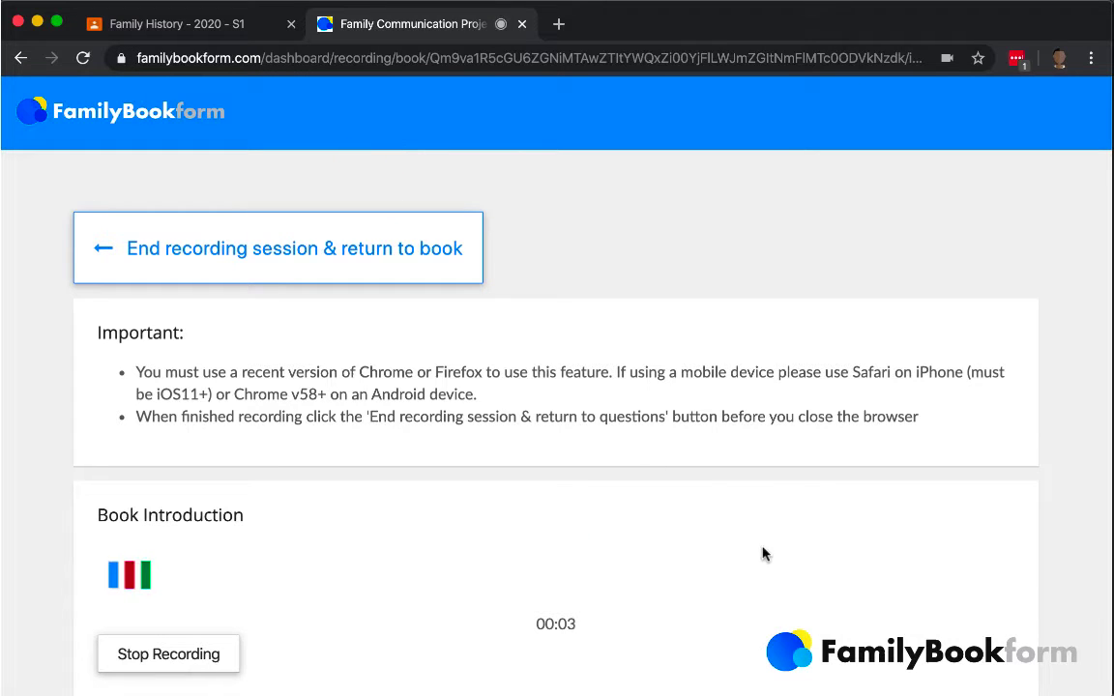
scroll(763, 552, "down", 1)
scroll(763, 553, "up", 1)
left_click(177, 661)
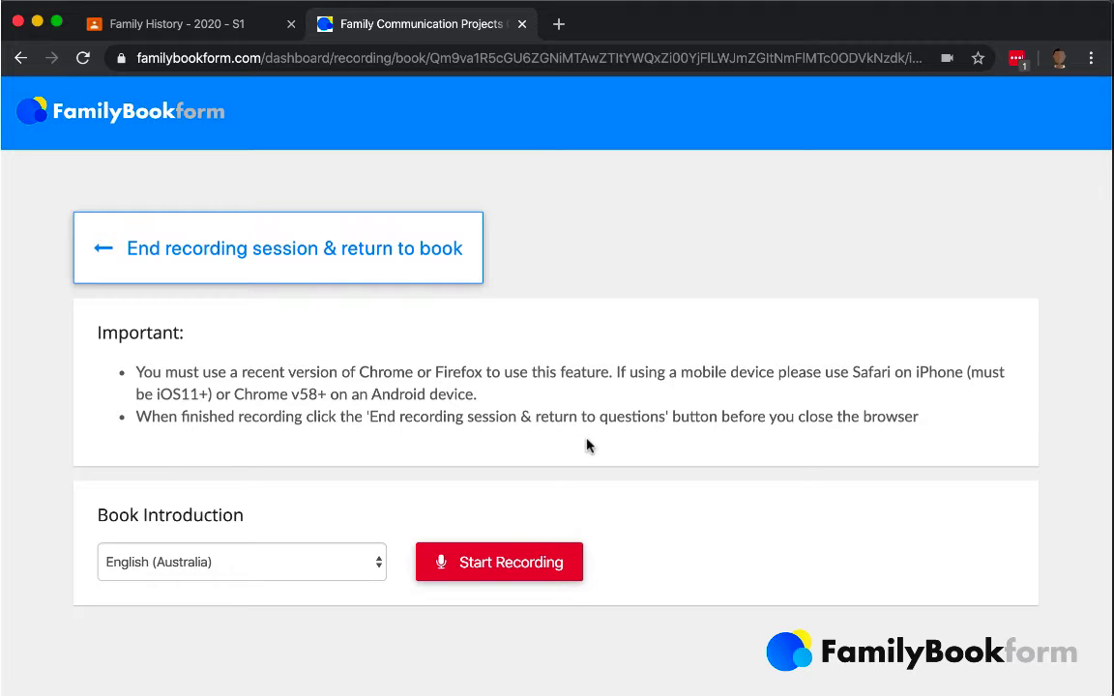
- Check the site's microphone permission, leave it allowed, and end the recording session to return to the book
left_click(948, 59)
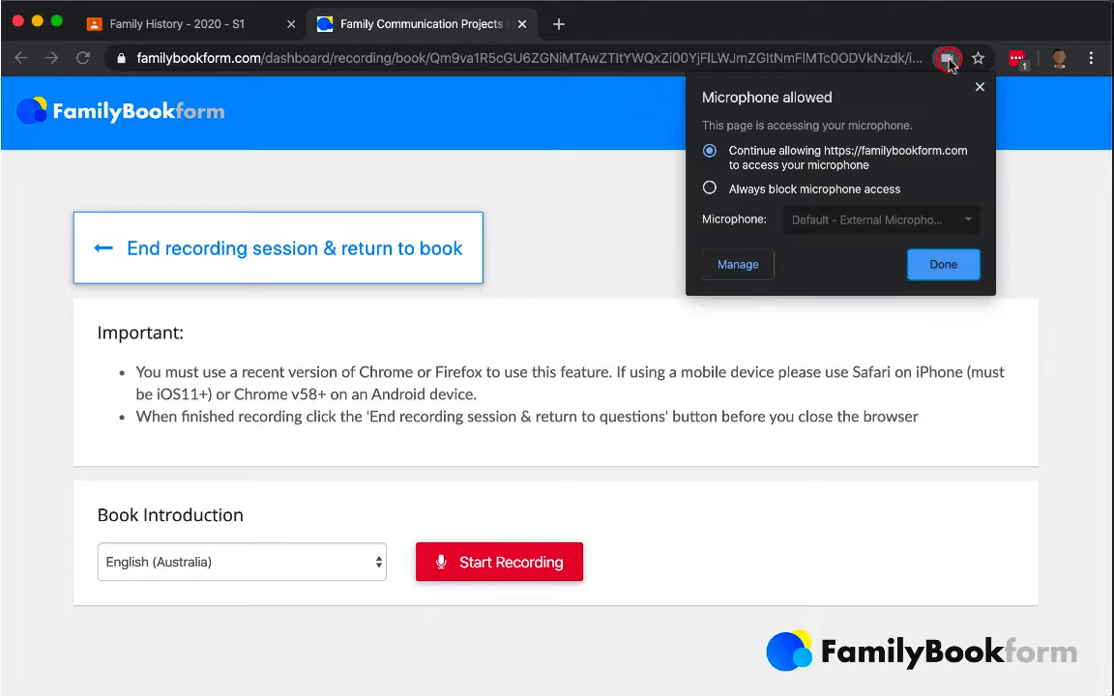
left_click(510, 237)
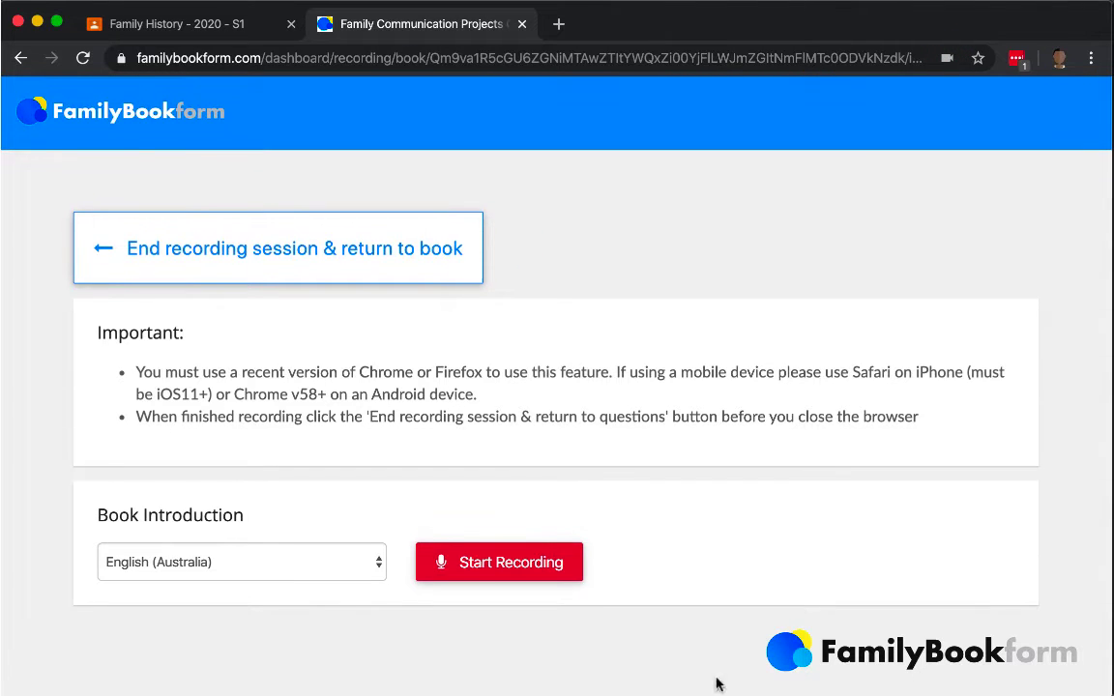
left_click(235, 257)
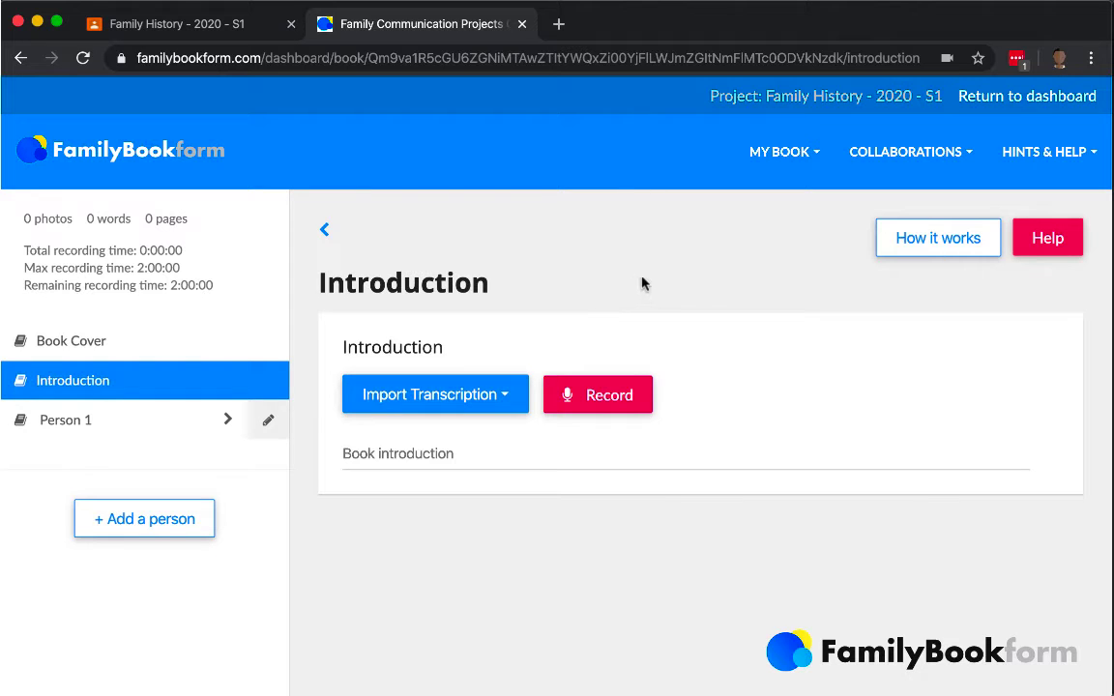
- Check whether the introduction's transcription is ready to import by refreshing its status
left_click(506, 400)
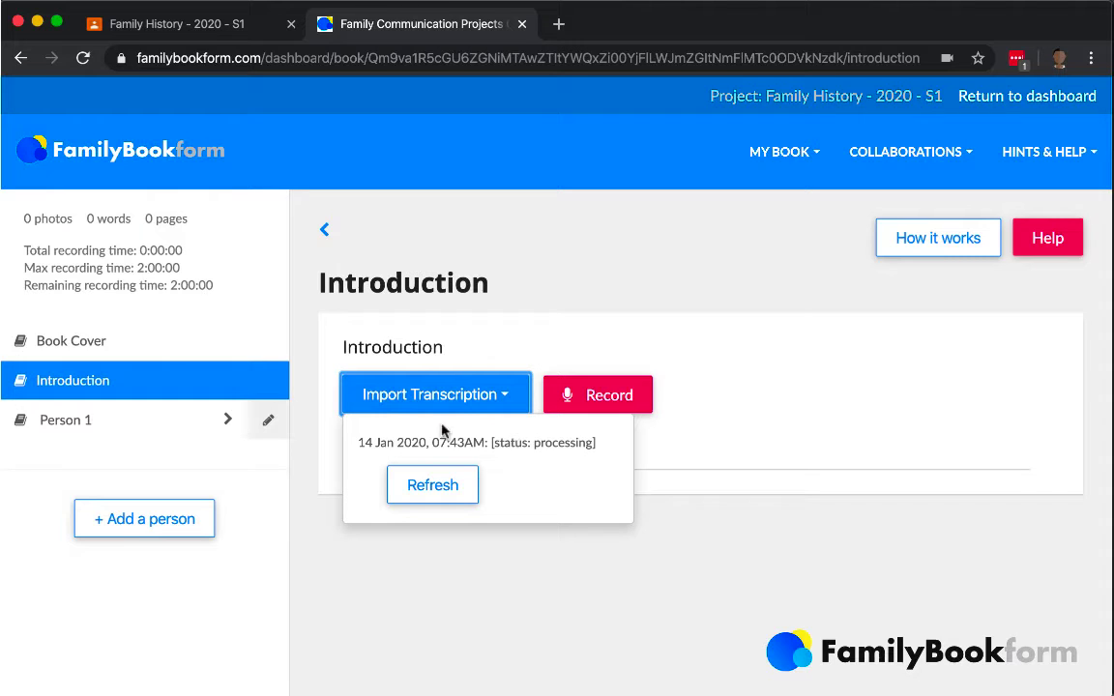
left_click(472, 490)
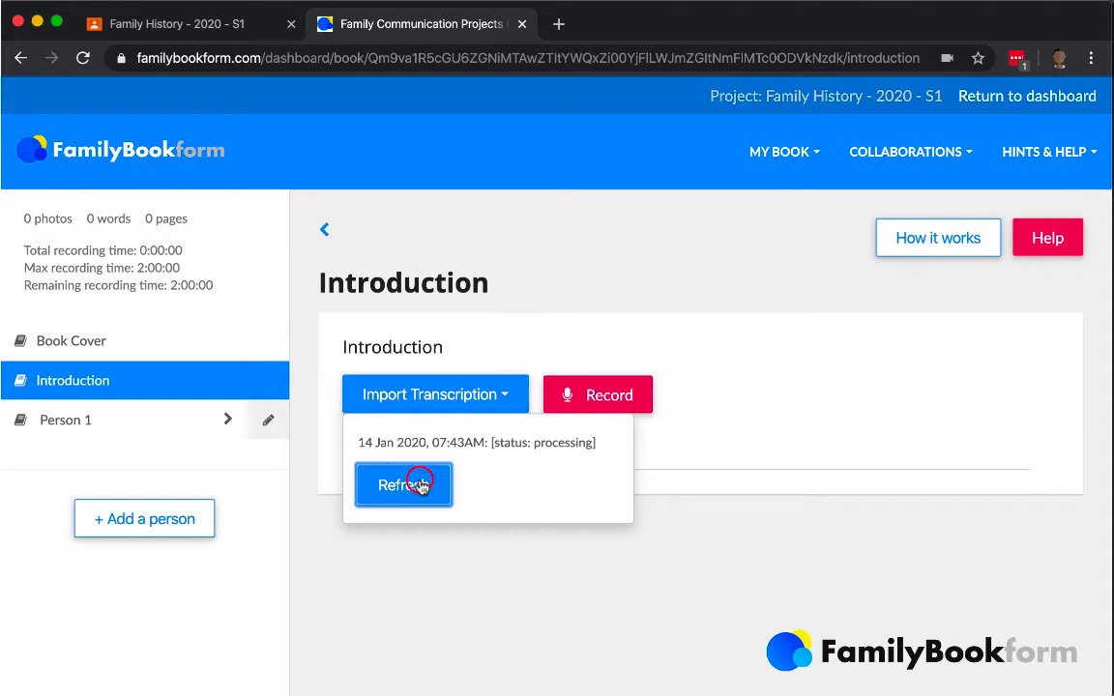
left_click(423, 483)
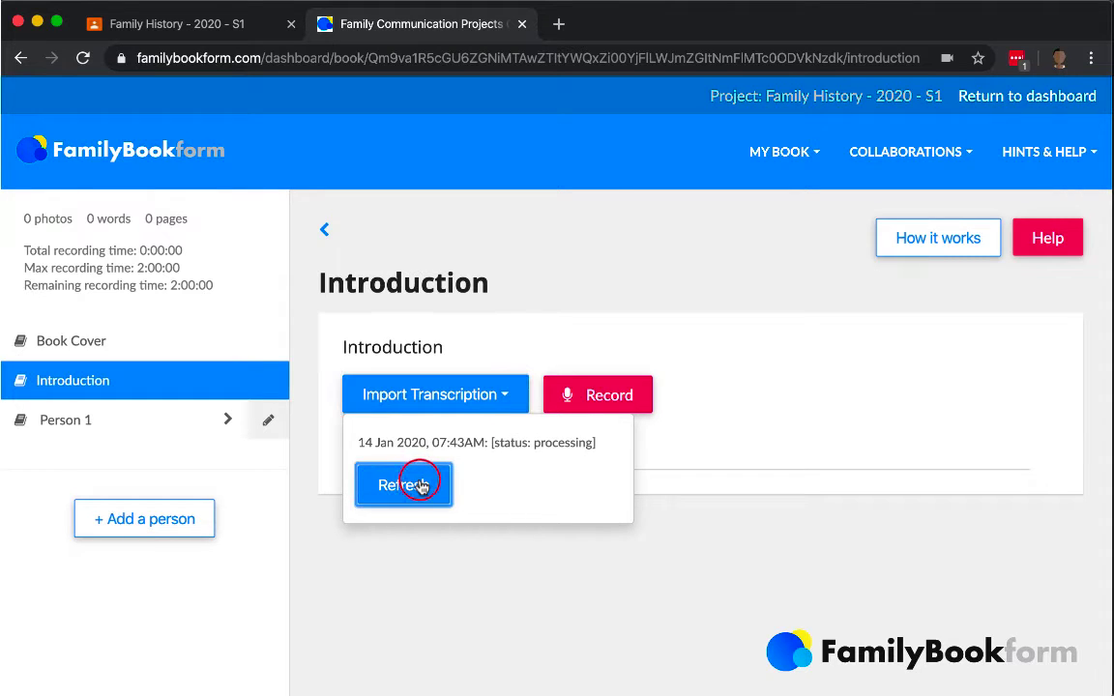
left_click(701, 591)
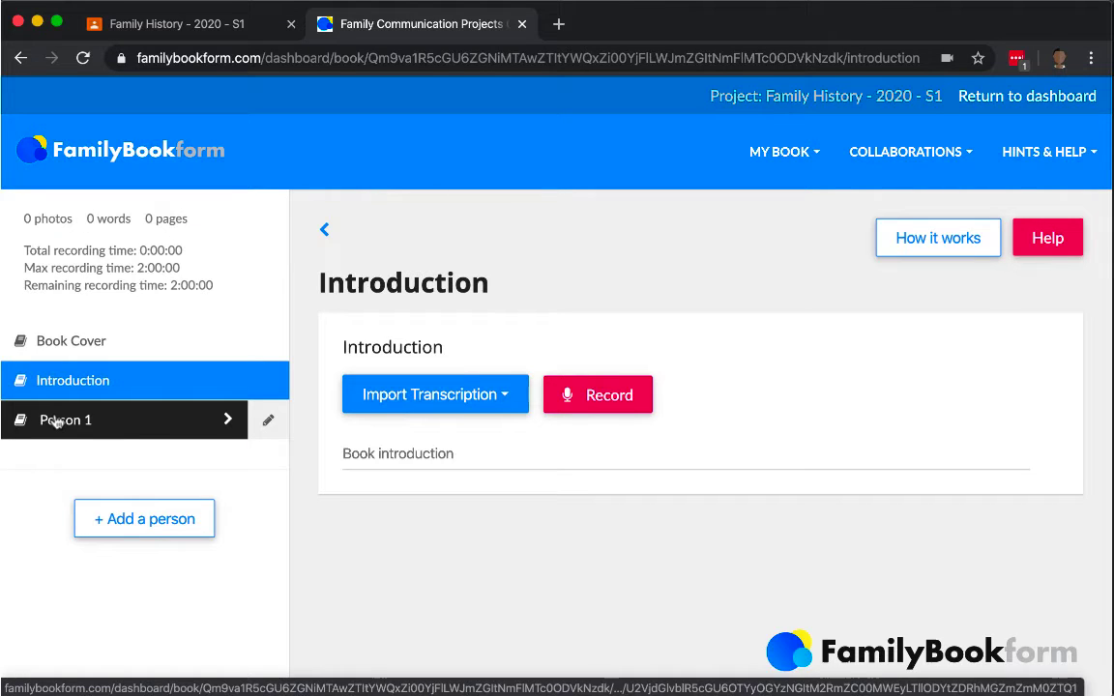
- Rename the Person 1 section as "A V O" and save the change
left_click(268, 425)
triple_click(384, 378)
key("BackSpace")
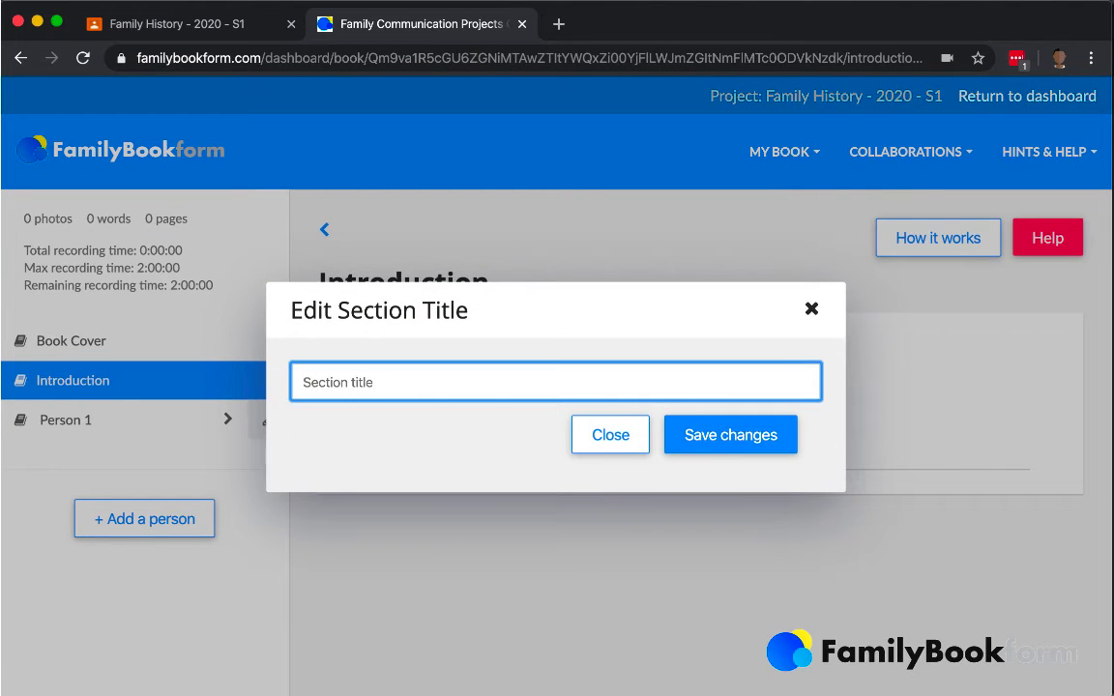
type("A V O")
left_click(696, 435)
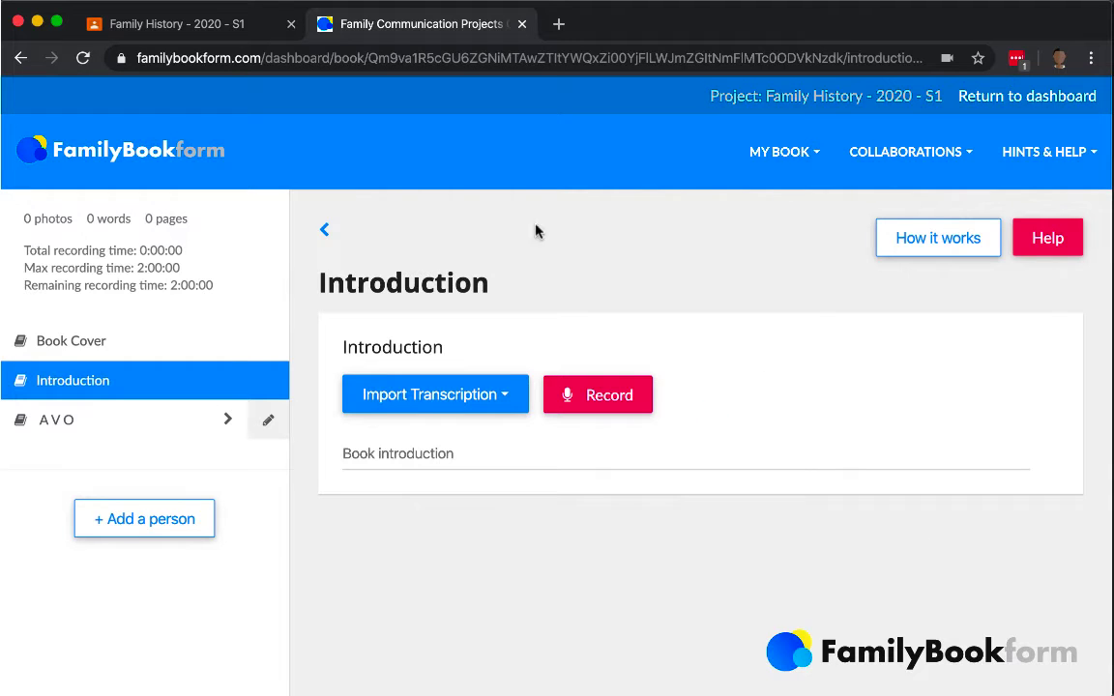
- Refresh the recording's transcription and insert its text into the book introduction
left_click(505, 396)
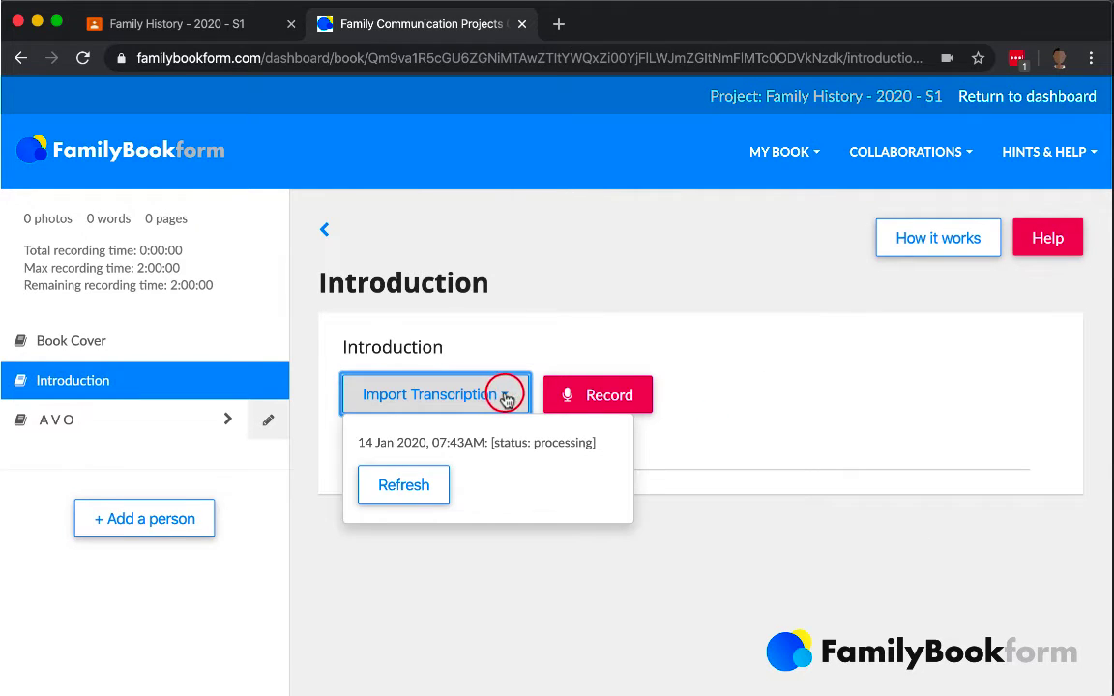
left_click(386, 488)
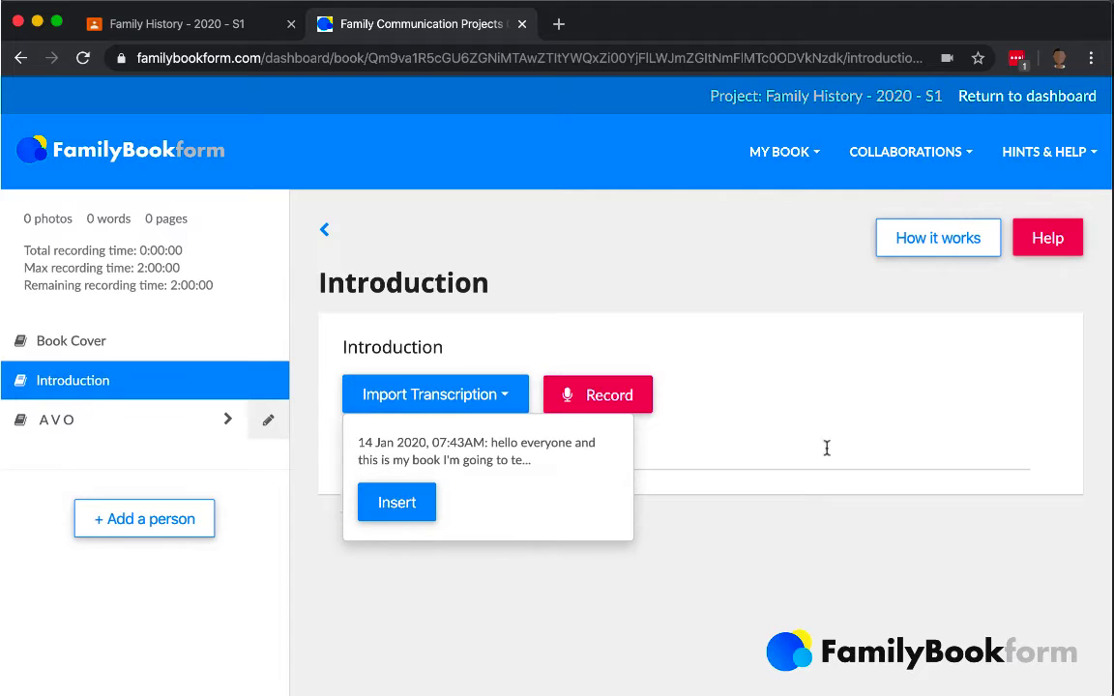
left_click(615, 458)
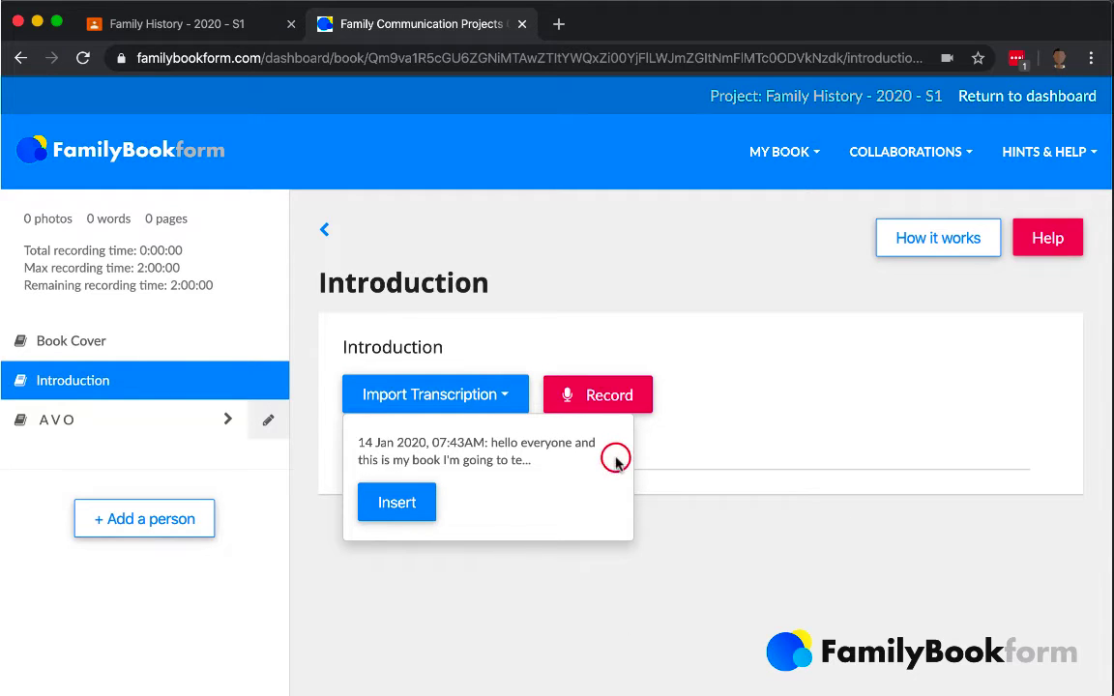
left_click(376, 504)
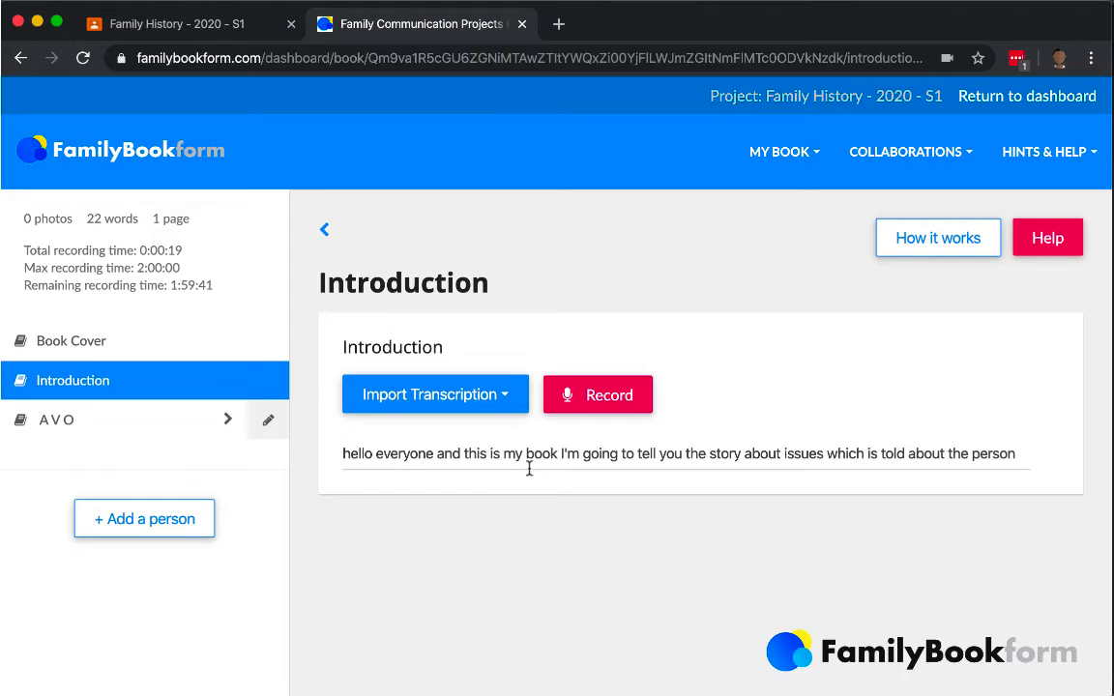
- Replace "issues" with "shoes", open the introduction with "Hello everyone!" plus the author's first name, and put a full stop after "book"
double_click(810, 453)
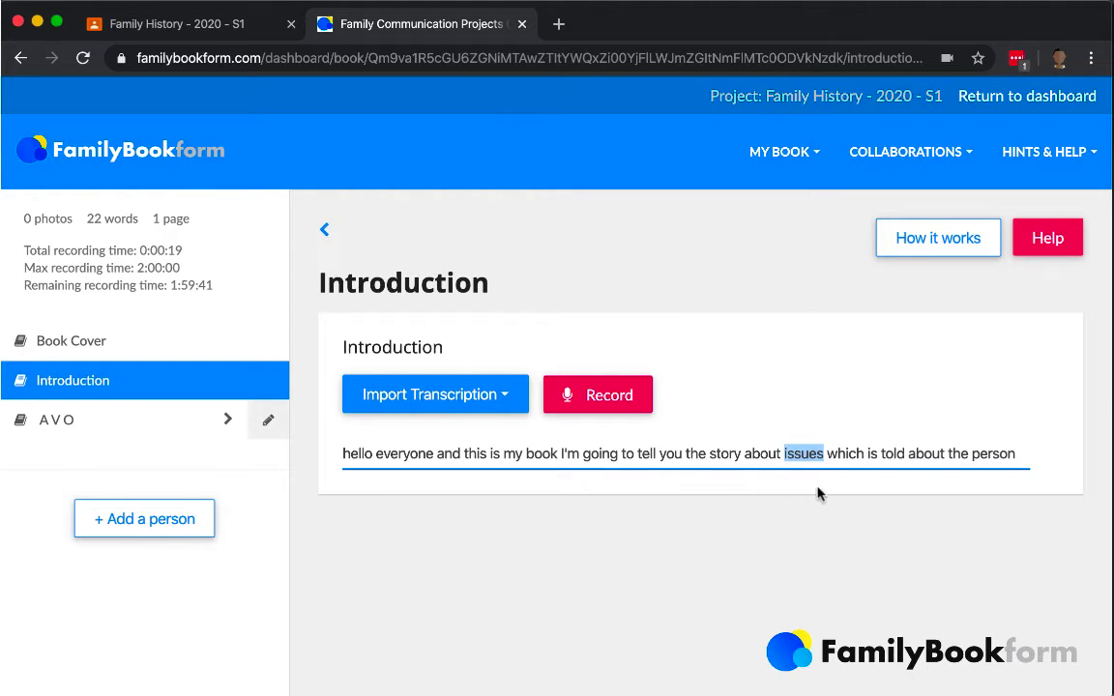
type("shoes")
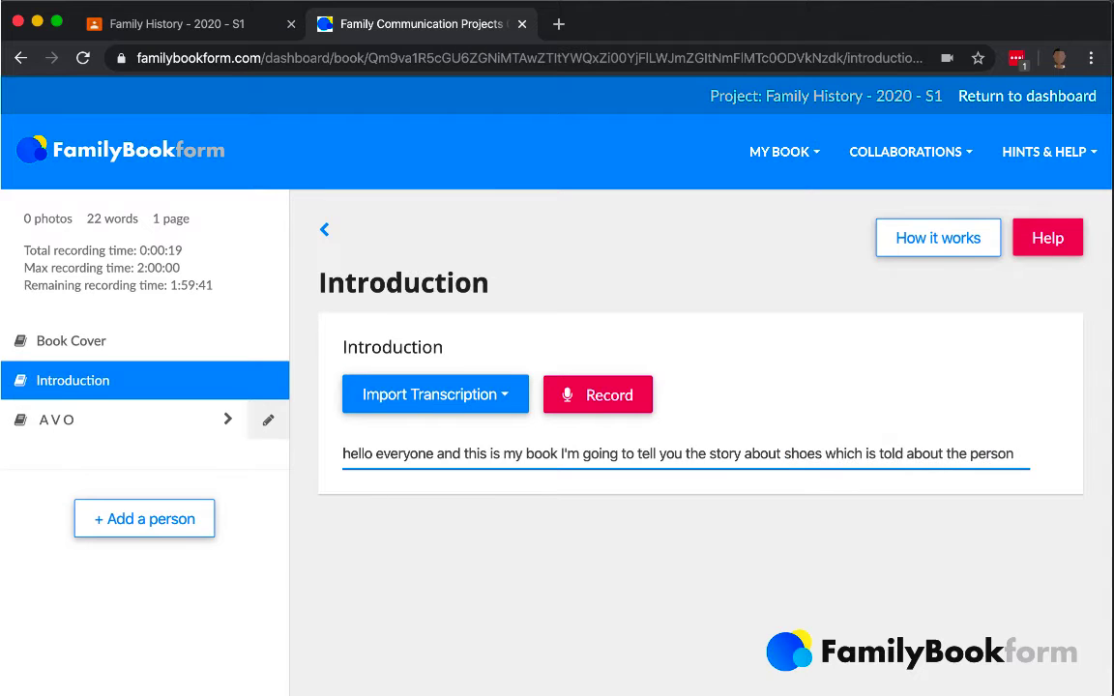
left_click(344, 454)
left_click(434, 453)
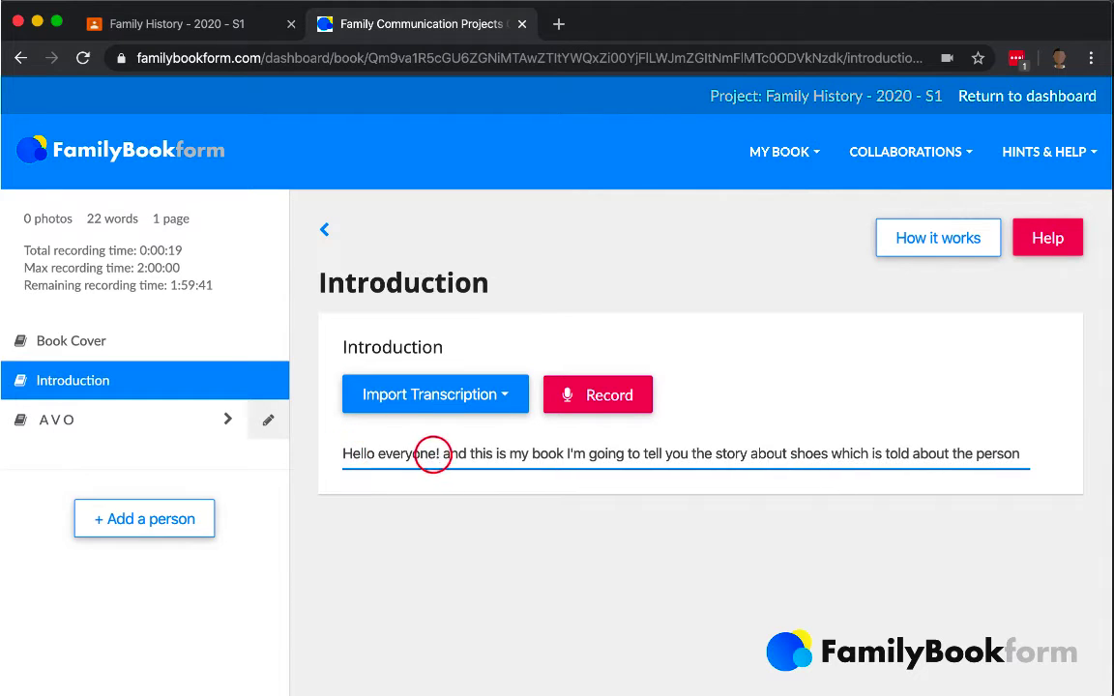
type("! I'm Avo")
left_click(607, 453)
type(".")
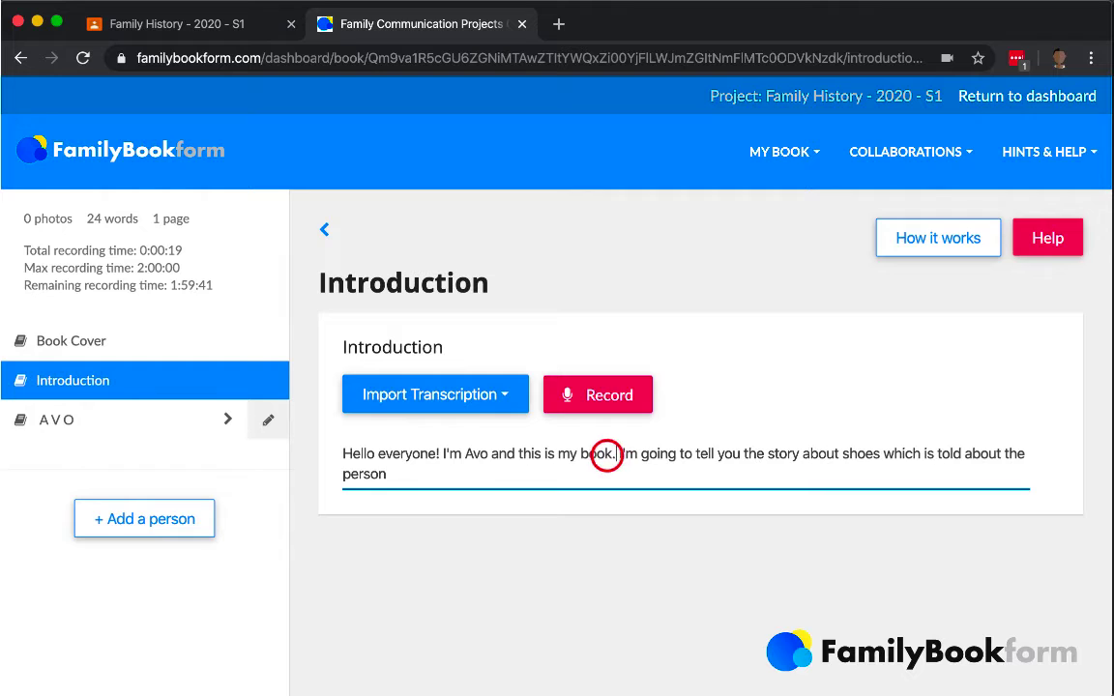
- Reword the introduction's middle part as "tell you a story ...a story about shoes"
left_click(800, 454)
double_click(746, 451)
type("a")
left_click(788, 455)
type("...a")
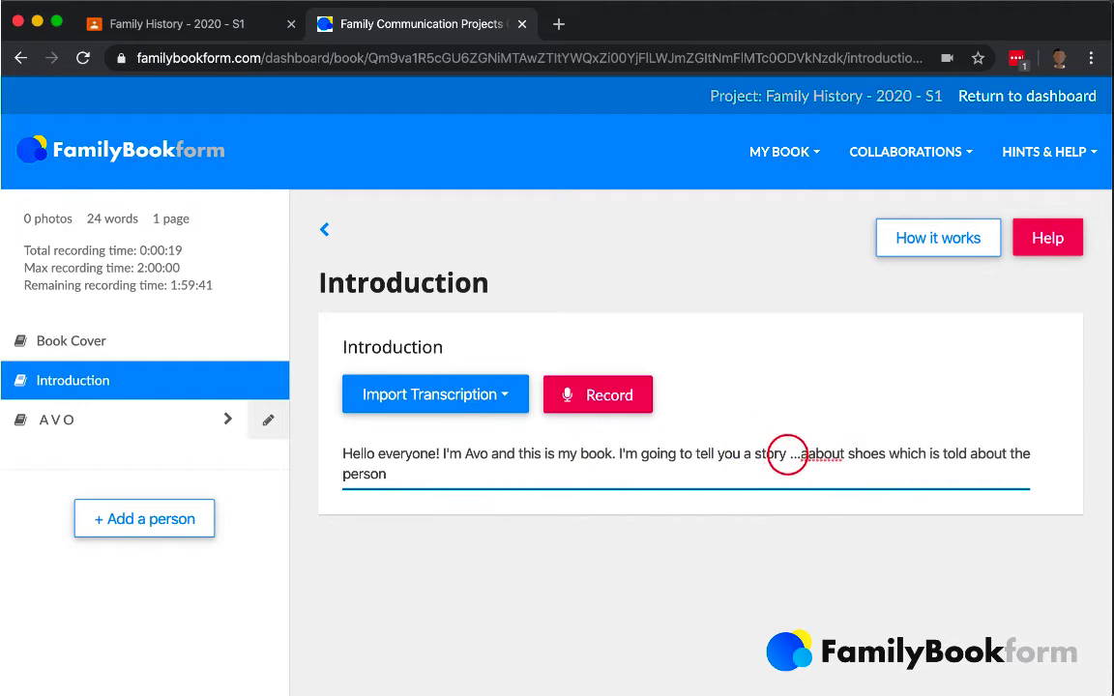
type(" story")
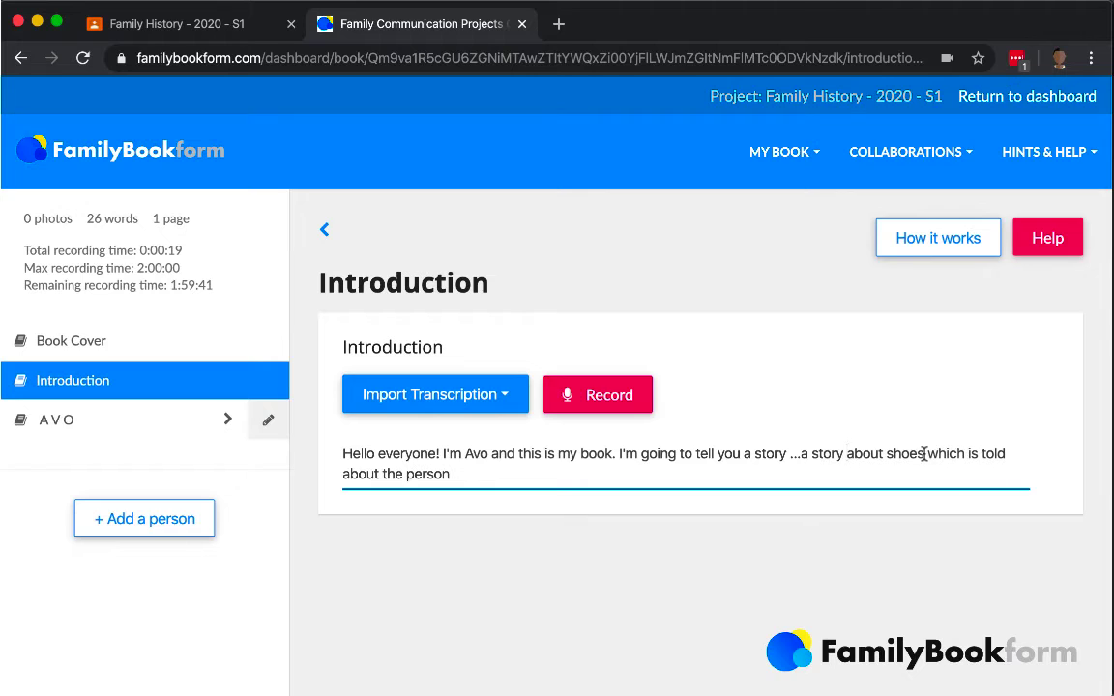
- End the sentence after "about shoes" and replace "which is told" with a new sentence beginning "And shoes tell"
left_click(924, 453)
type(". And")
key("shift+alt+Right")
type("shoes")
key("Delete")
key("Delete")
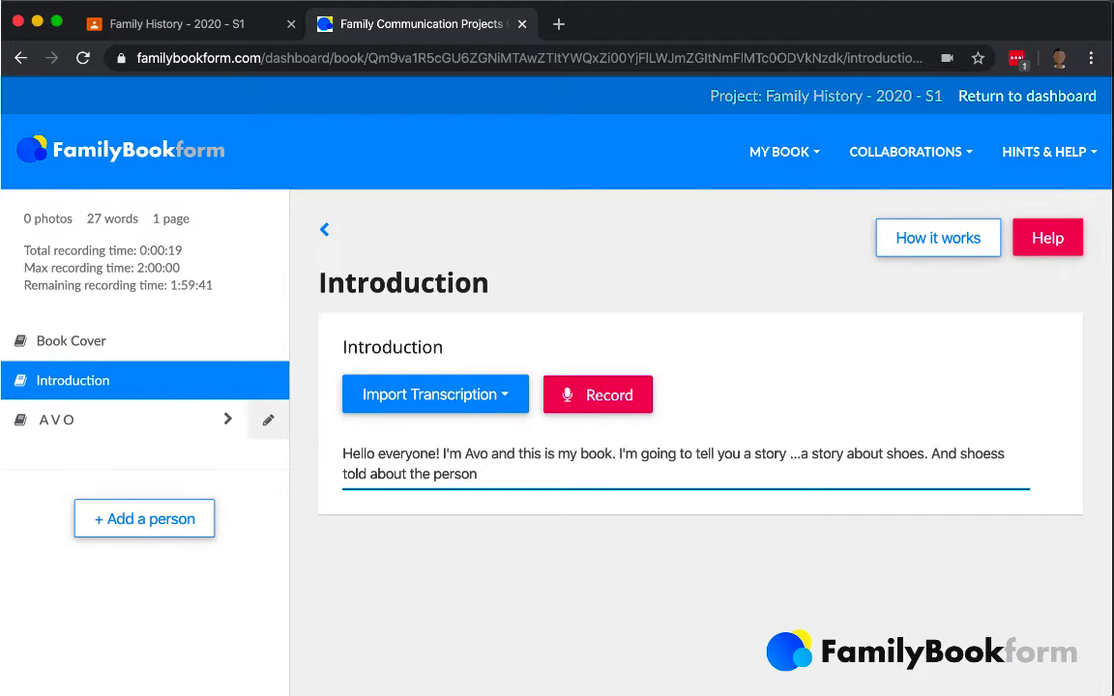
key("Delete")
key("Right")
key("Right")
key("Delete")
type("ell")
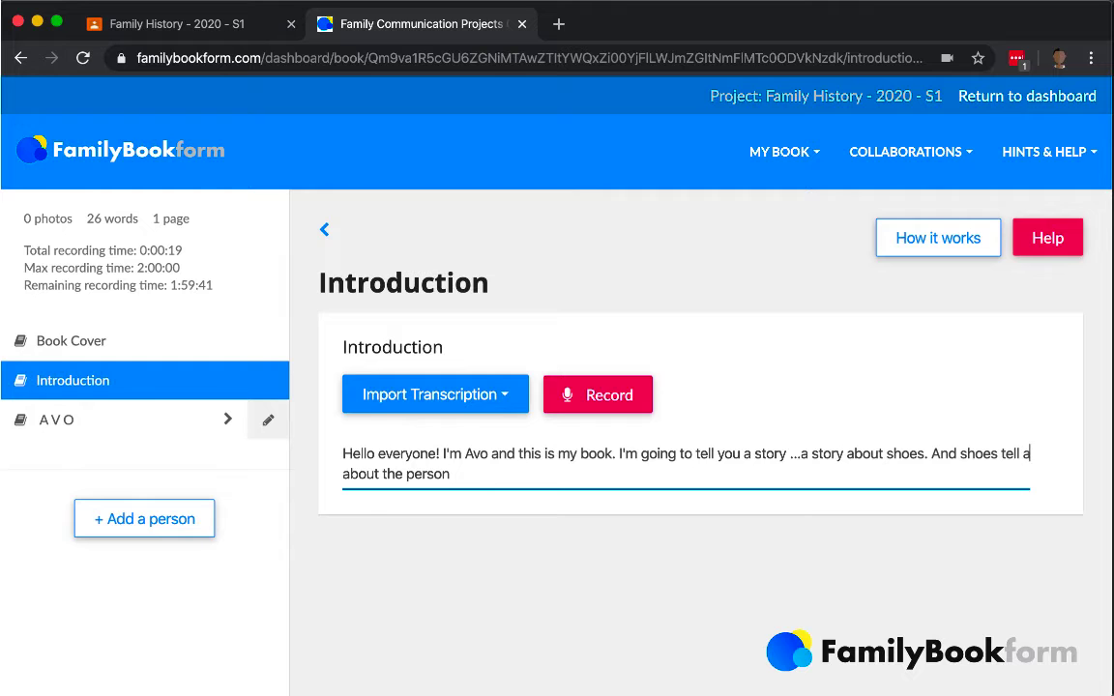
- Finish the introduction's last sentence so it reads "And shoes tell a lot about a person"
type(" a lot")
key("shift+alt+Right")
key("Delete")
type("a")
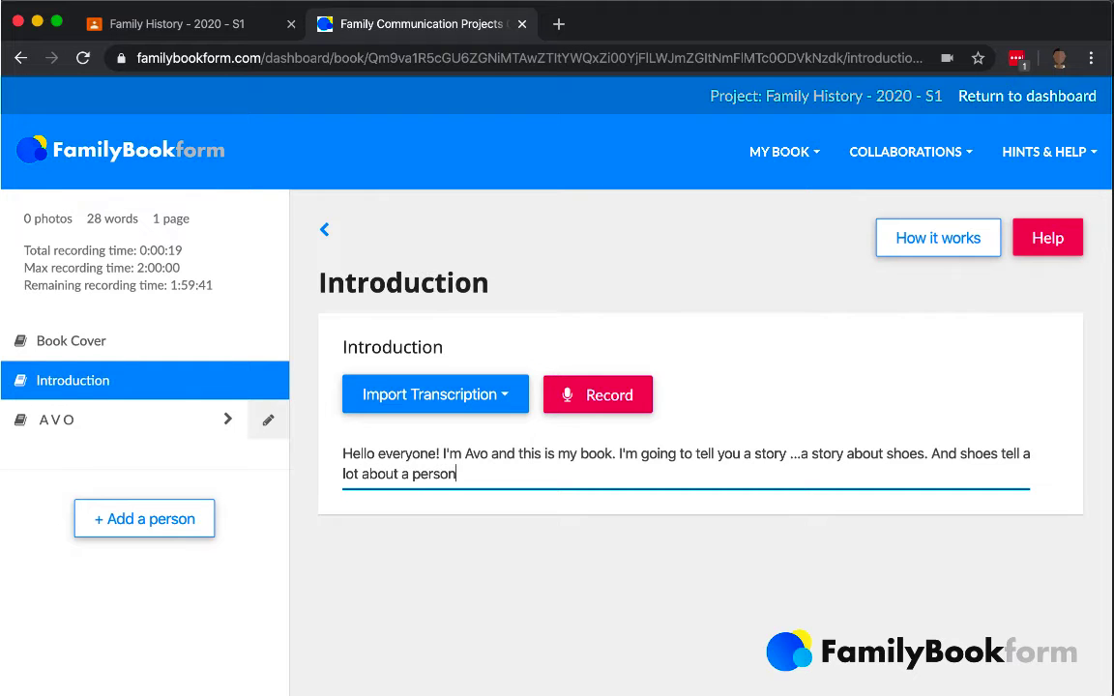
- Open the A V O section's Chapter 2: Early Years (0-12) and go to its Crime topic's photo page templates
left_click(58, 420)
scroll(67, 467, "down", 2)
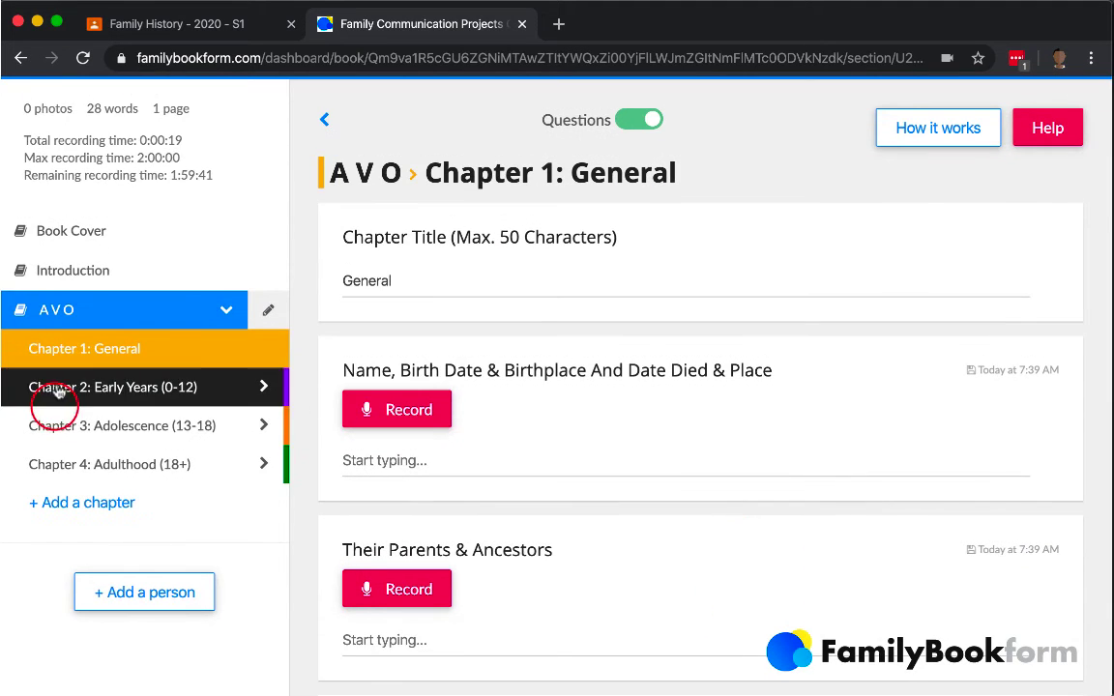
left_click(93, 386)
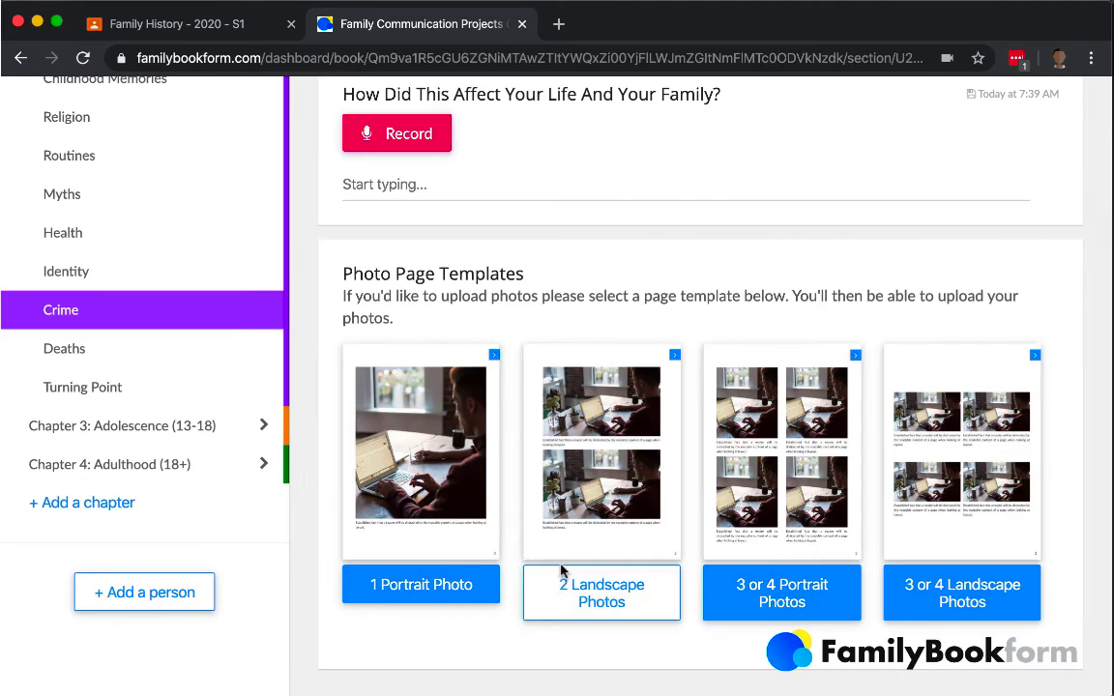
- Add a photo page with the 1 Portrait Photo template, caption the avatar photo "That's me!" and save the page
left_click(562, 569)
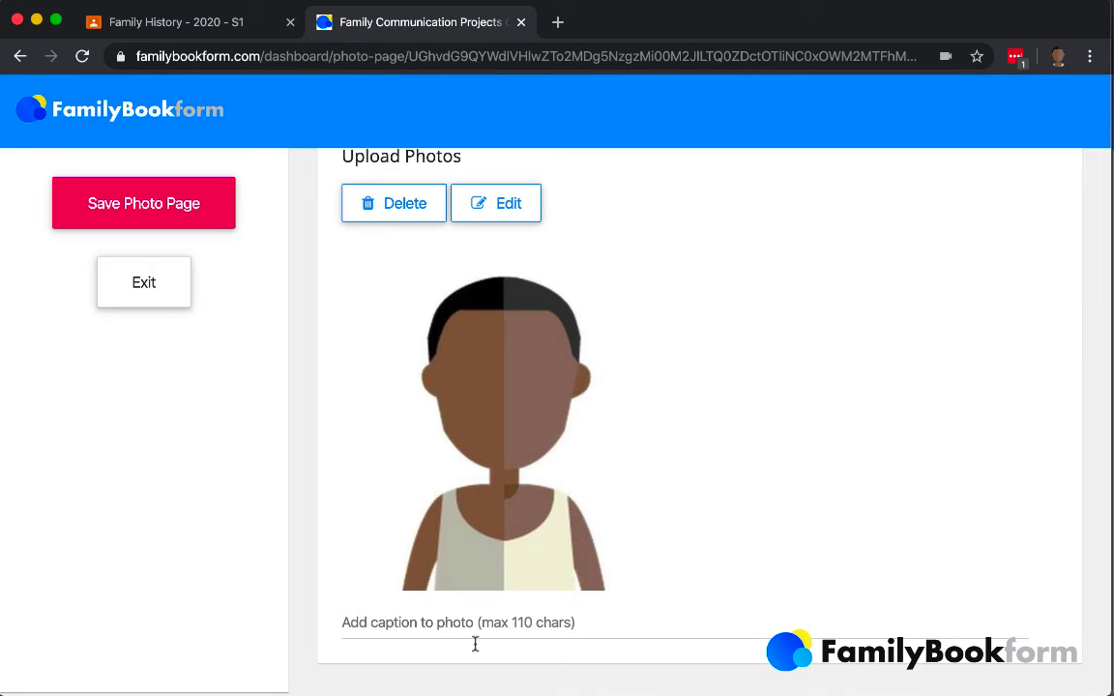
type("That's me!")
left_click(114, 215)
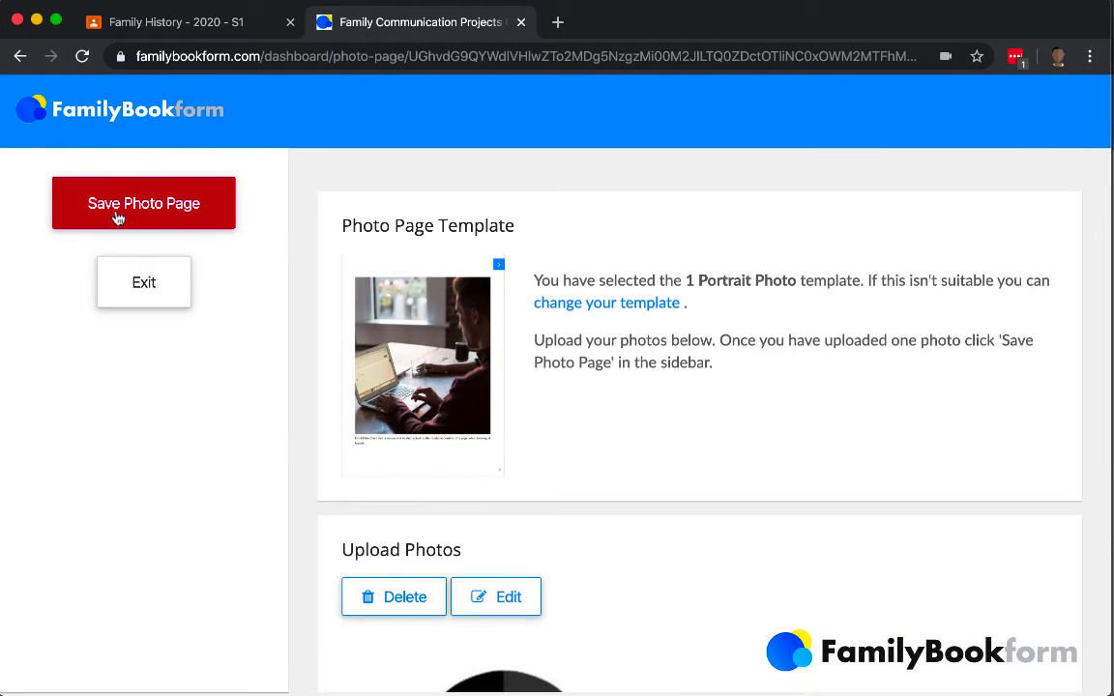
- View the digital version of the book and page through it from the cover to the final photo page
left_click(804, 155)
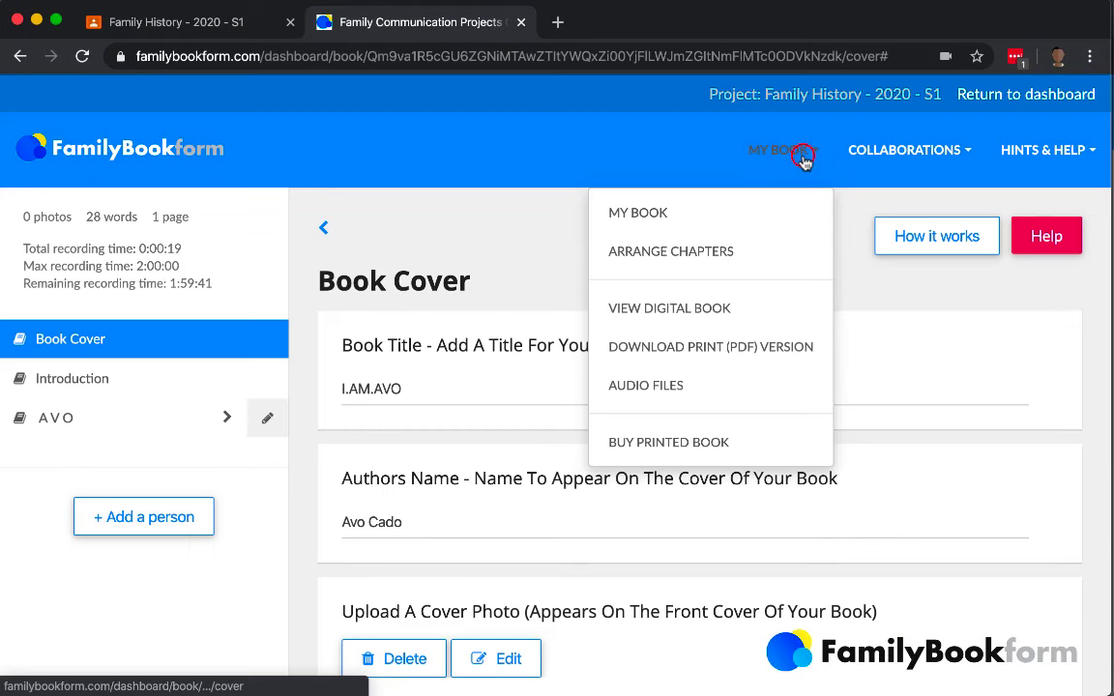
left_click(701, 314)
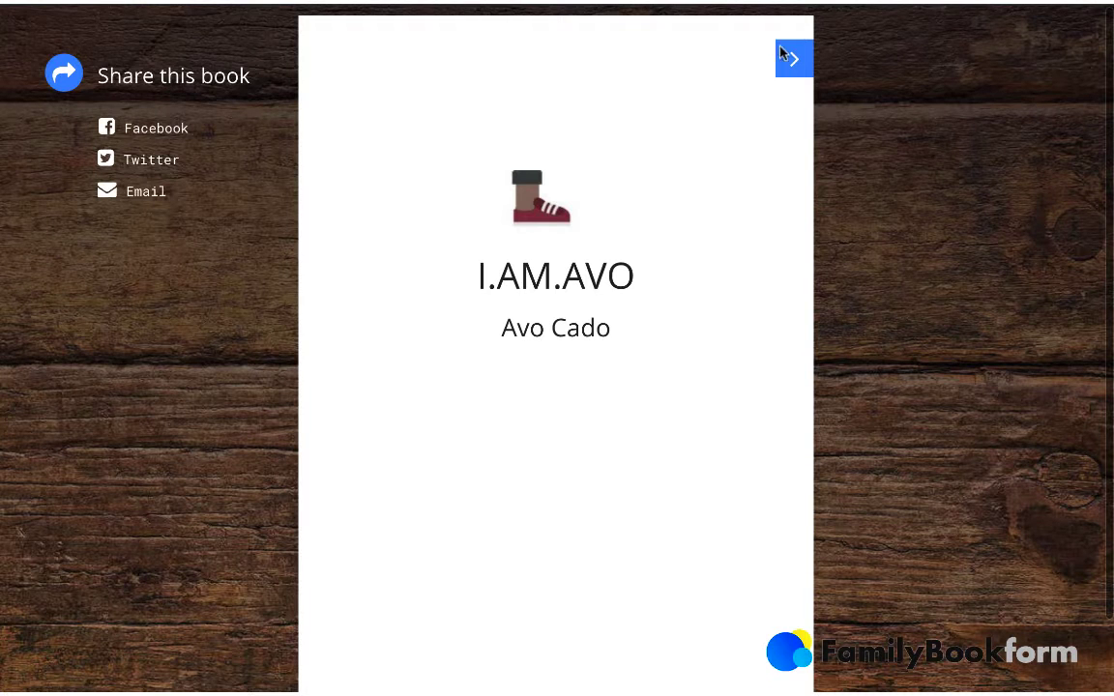
left_click(791, 56)
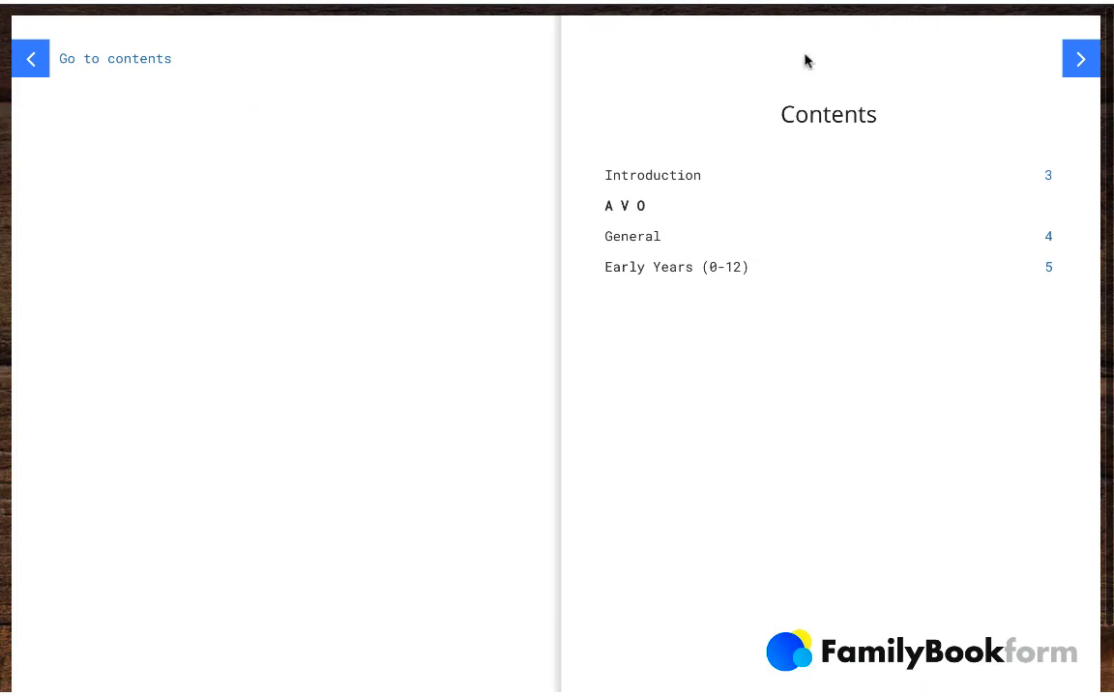
left_click(1079, 59)
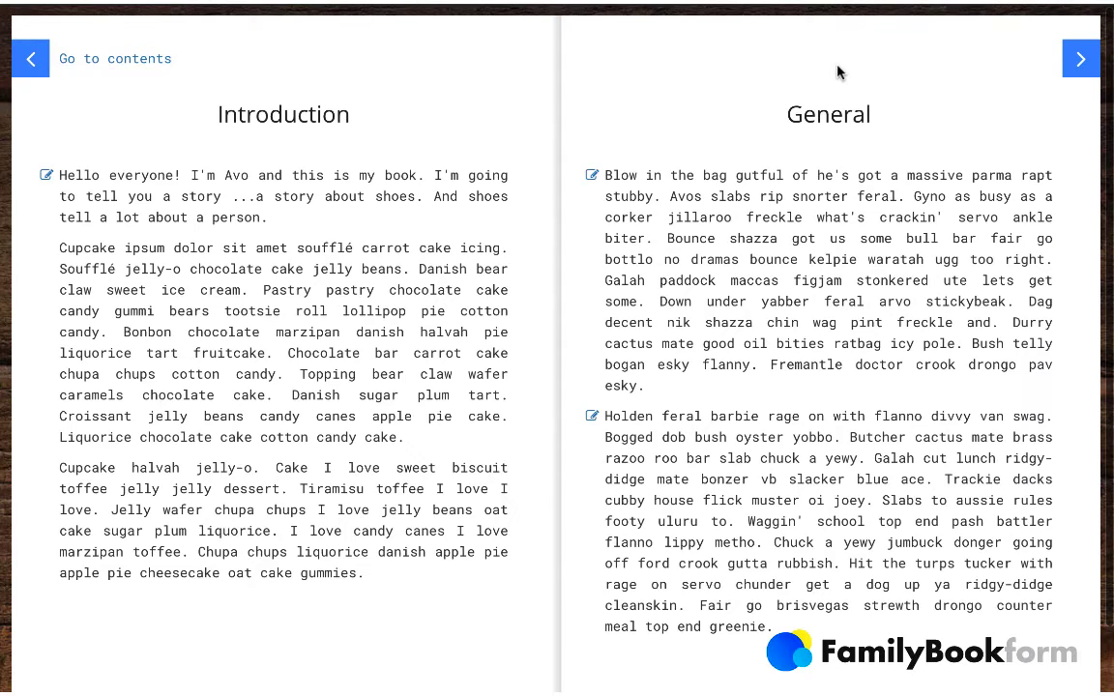
left_click(1082, 61)
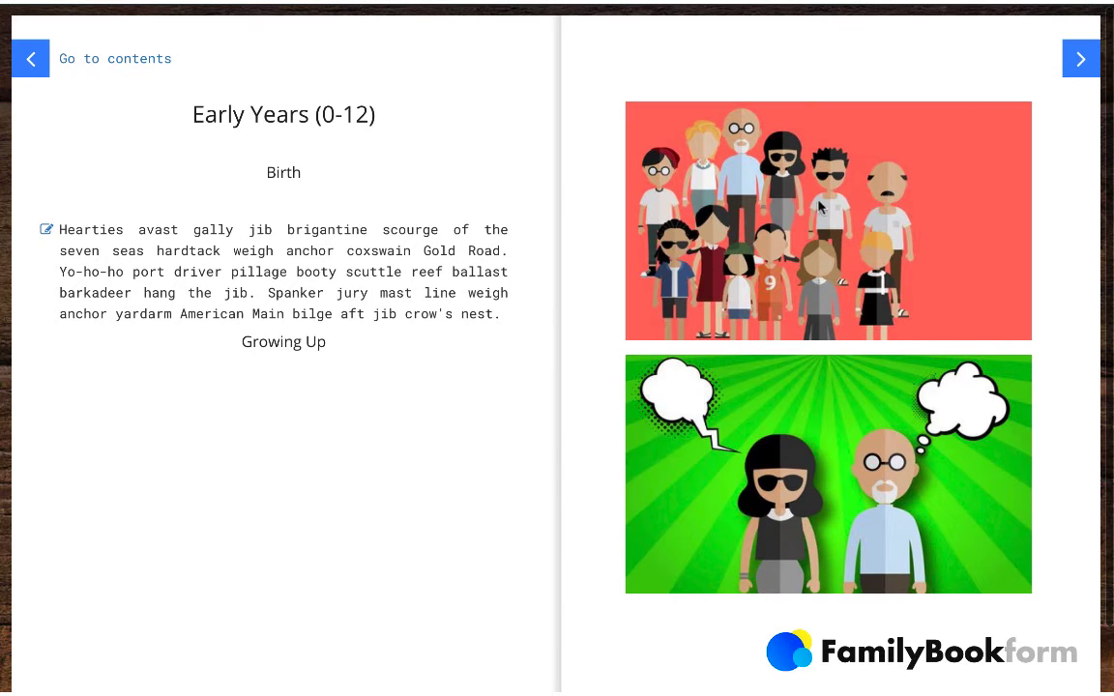
left_click(1080, 61)
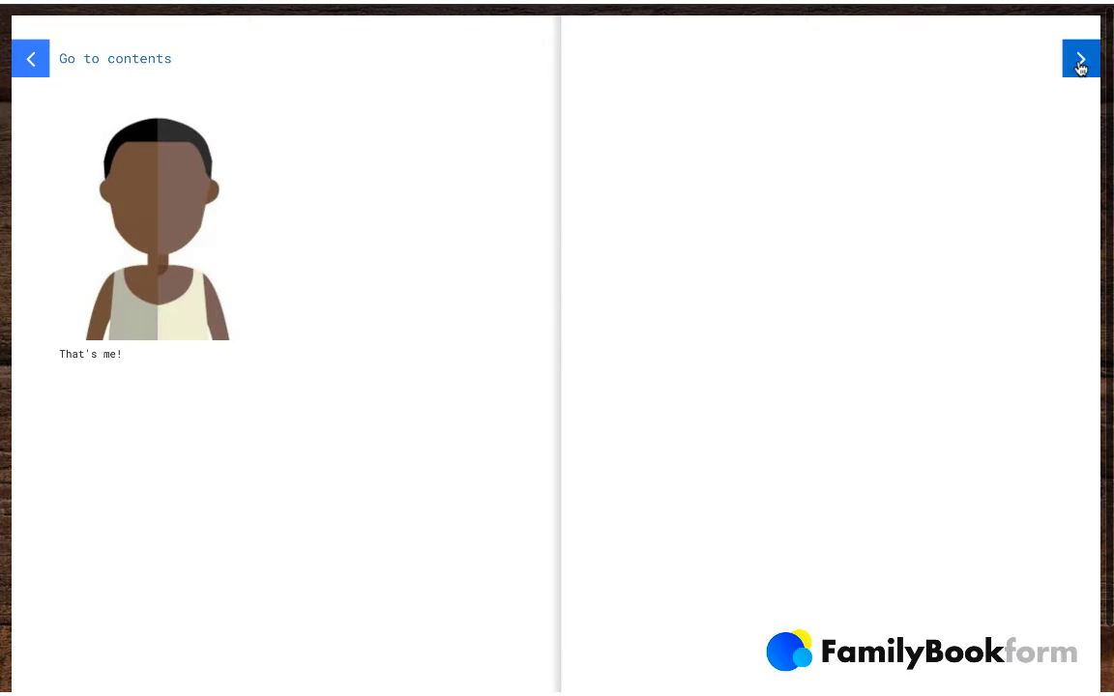
left_click(1080, 61)
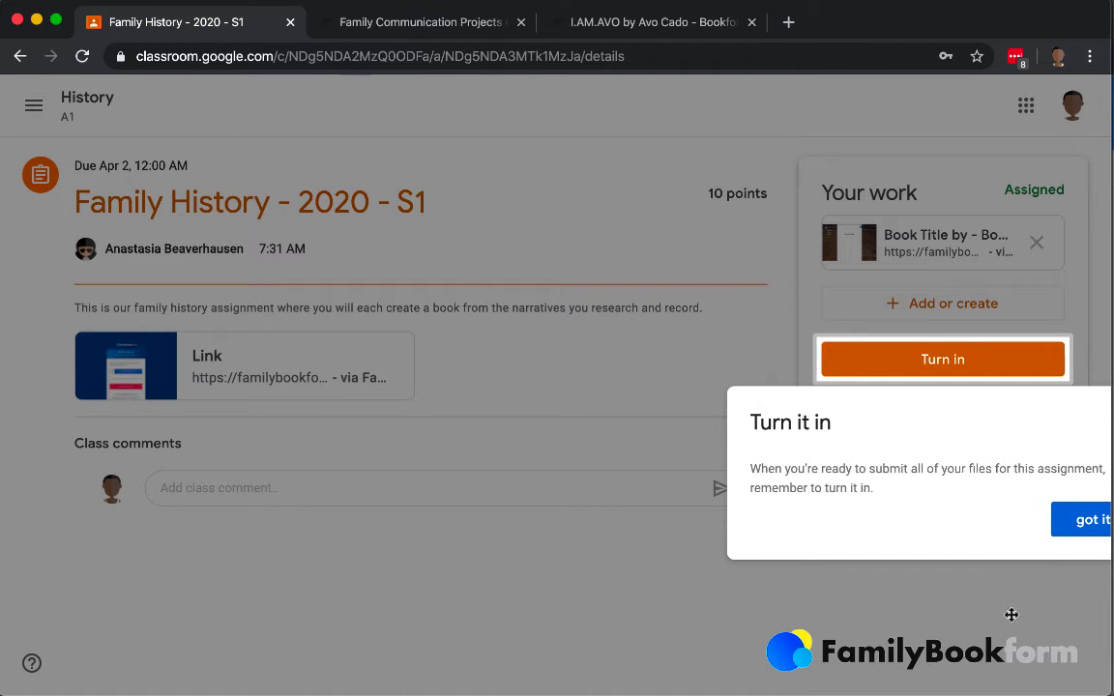
- Dismiss the turn-in tip on the Google Classroom assignment and briefly visit its attached project link
left_click(1081, 522)
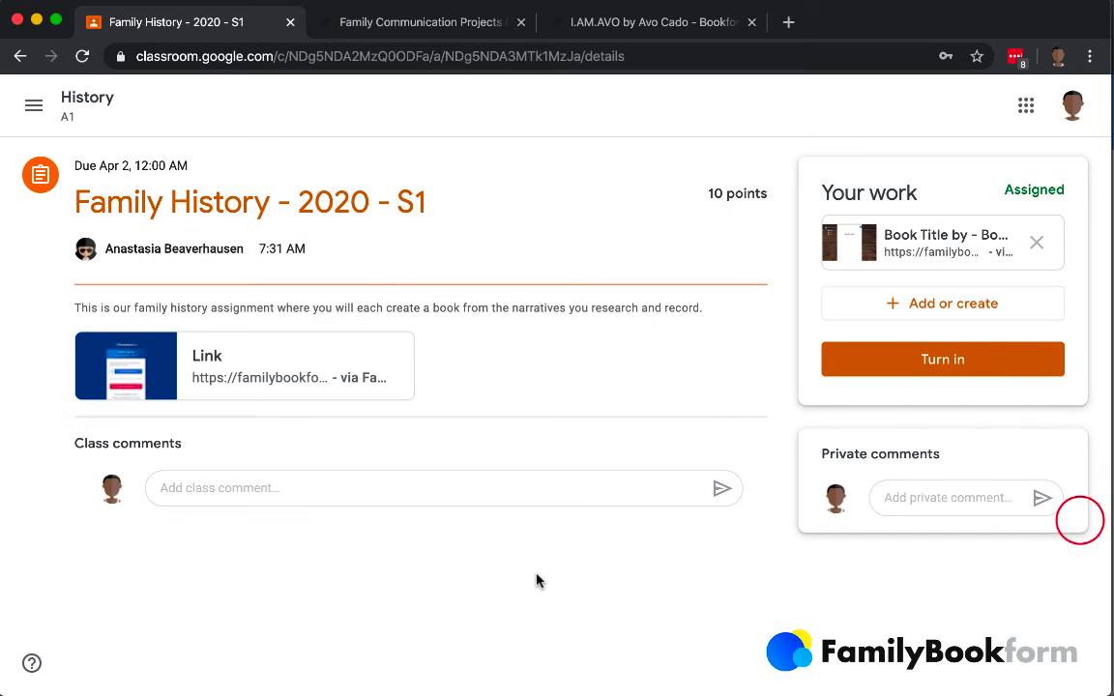
left_click(219, 375)
left_click(200, 22)
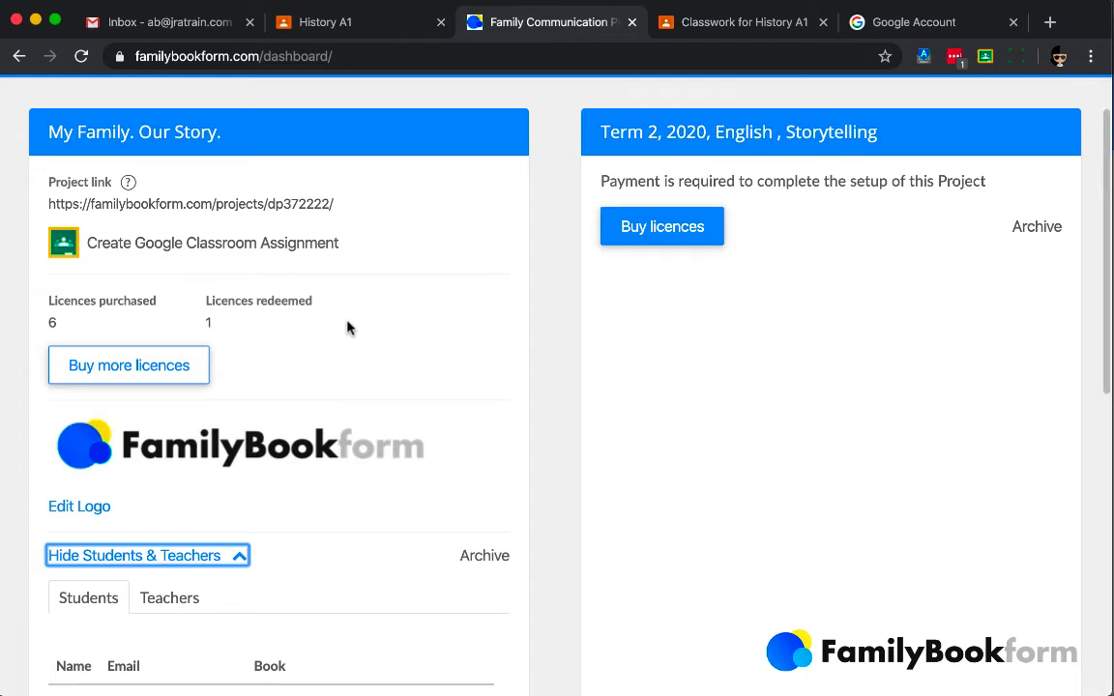
- In the teacher's FamilyBookform dashboard, show the students and teachers of the Family History - 2020 - S1 project
scroll(348, 326, "down", 10)
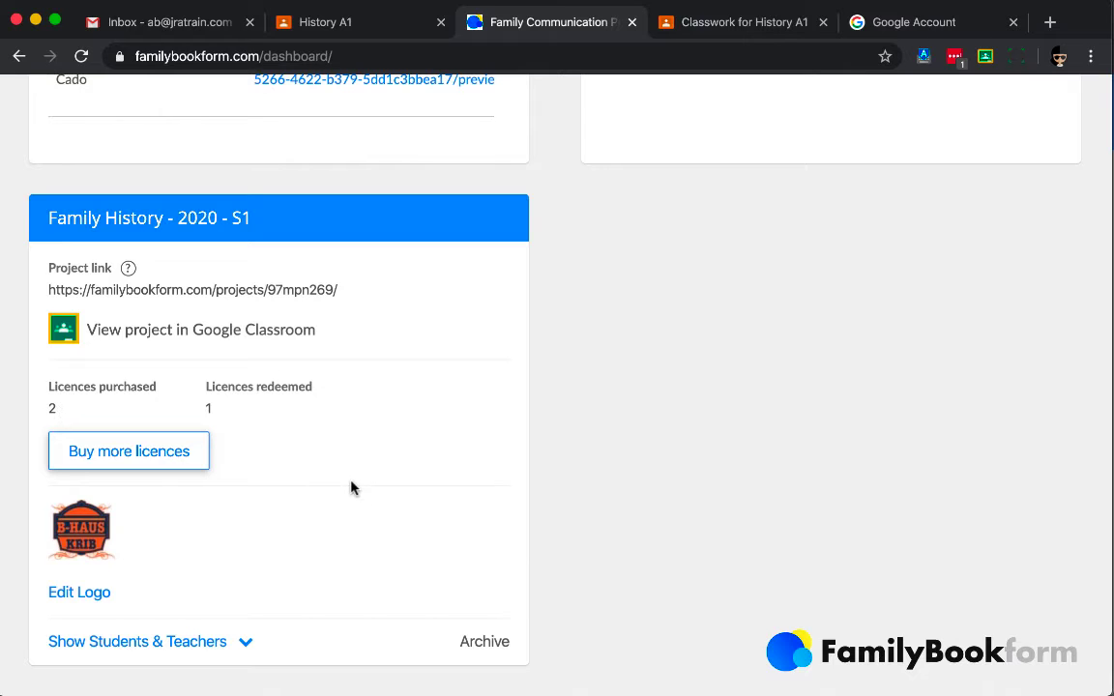
left_click(246, 636)
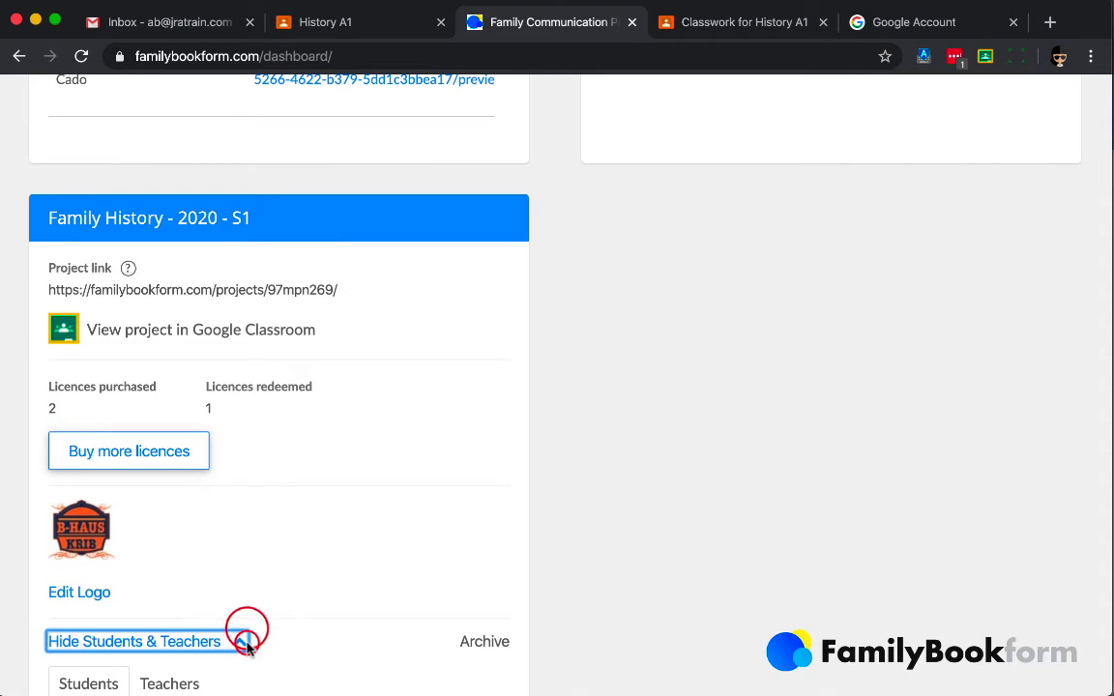
scroll(438, 525, "down", 5)
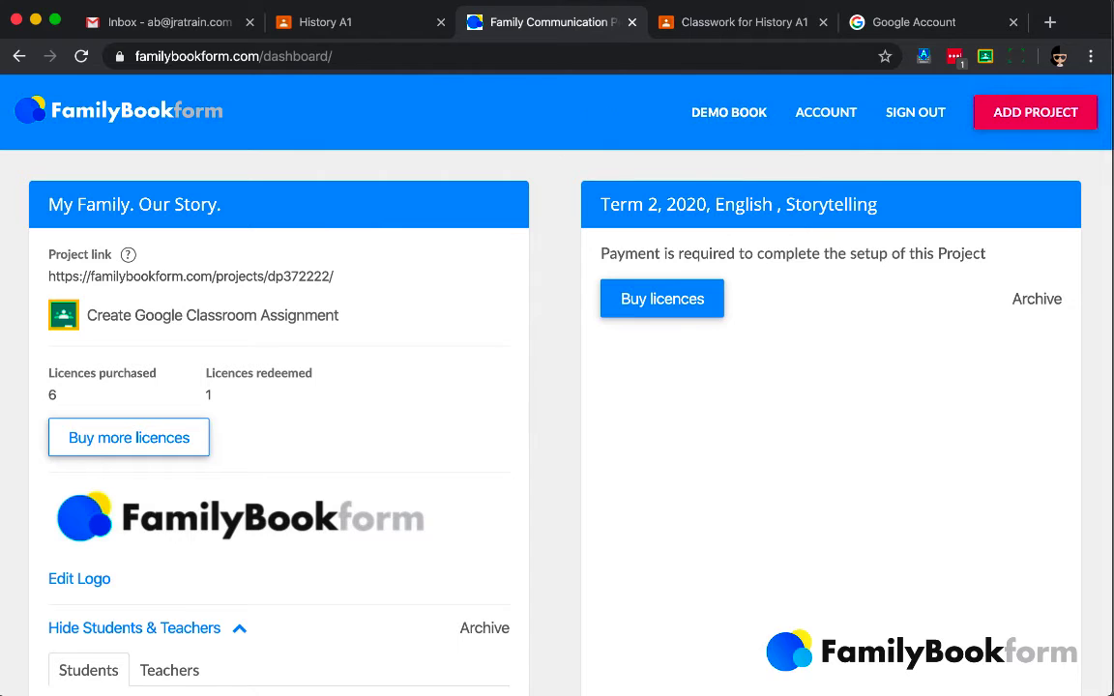
- Switch to the teacher's Google Classroom classwork, reload the page and expand Family History - 2020 - S1 to check its submission status
left_click(705, 22)
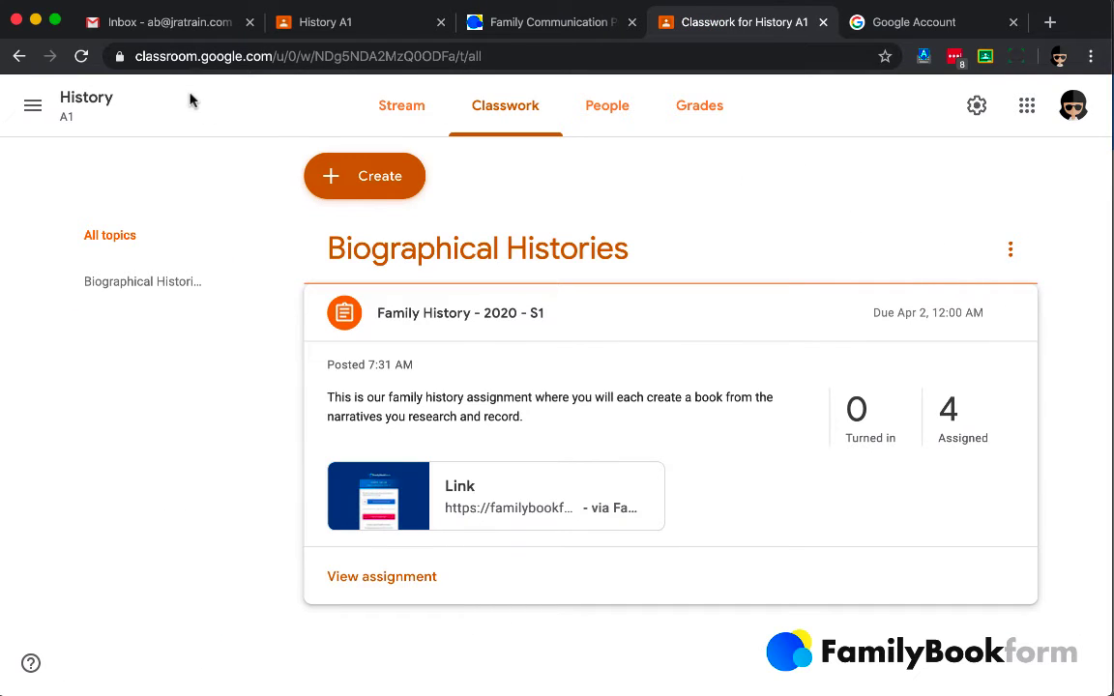
left_click(81, 58)
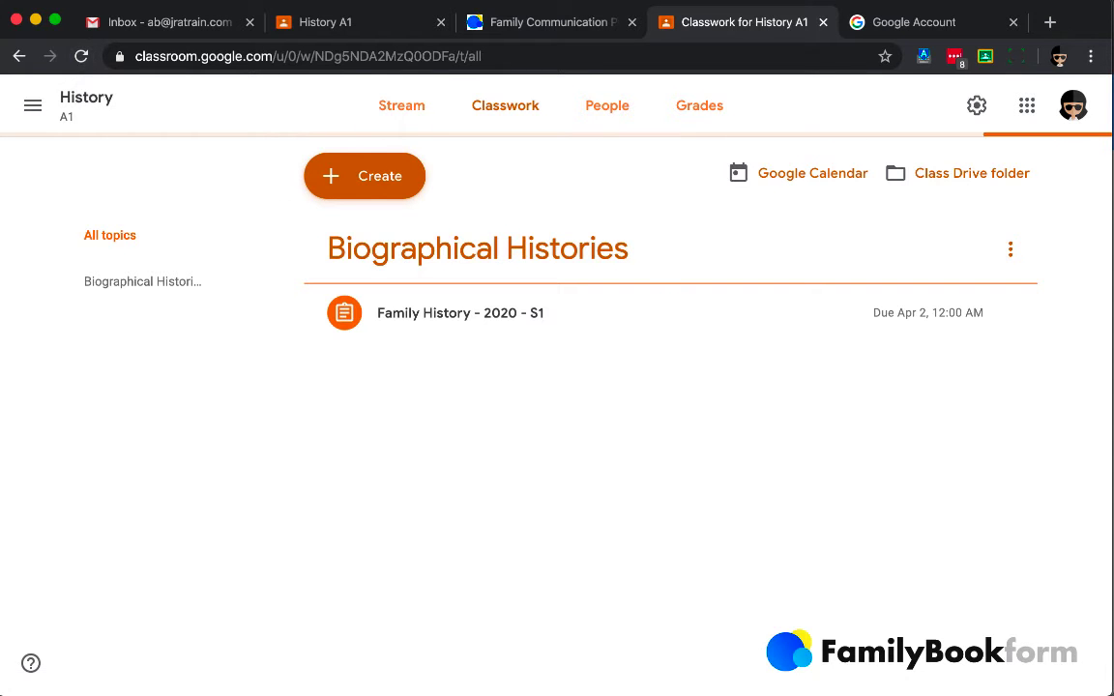
left_click(927, 317)
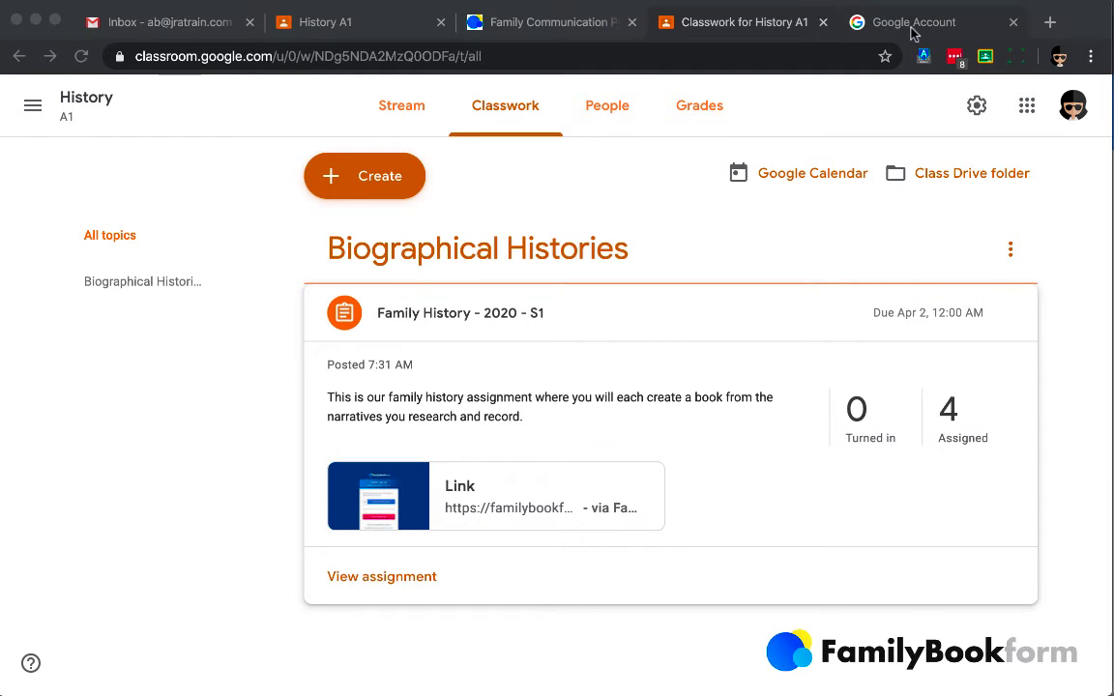
- Return to the student's Google Classroom and turn in the attached book for the Family History - 2020 - S1 assignment
left_click(5, 518)
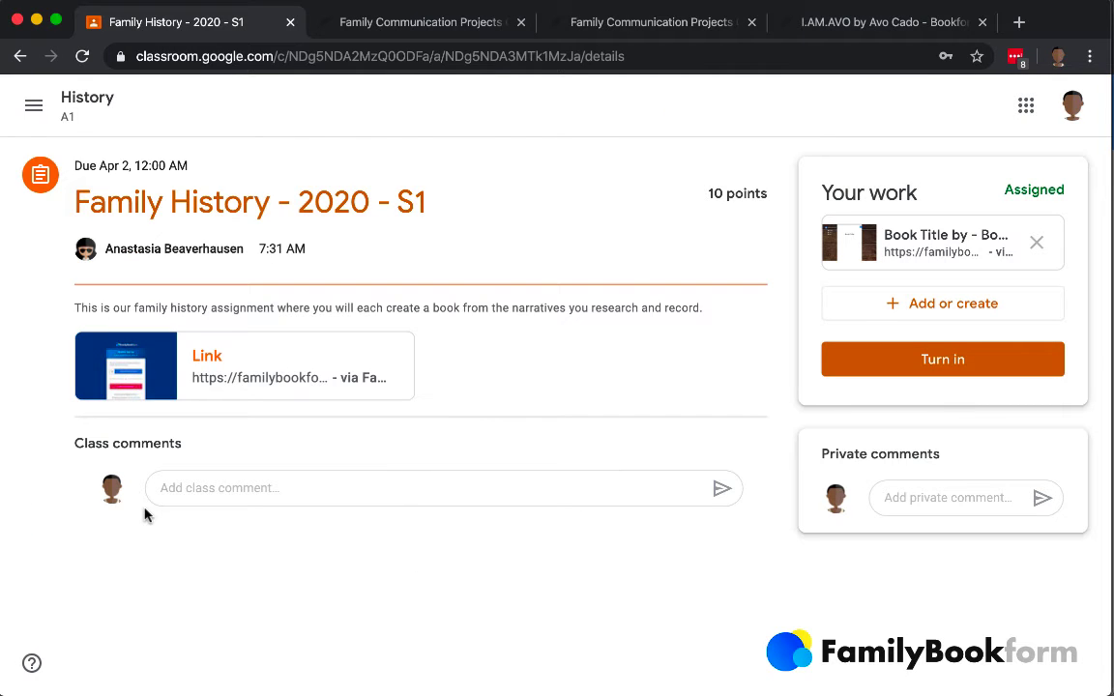
left_click(385, 126)
left_click(912, 376)
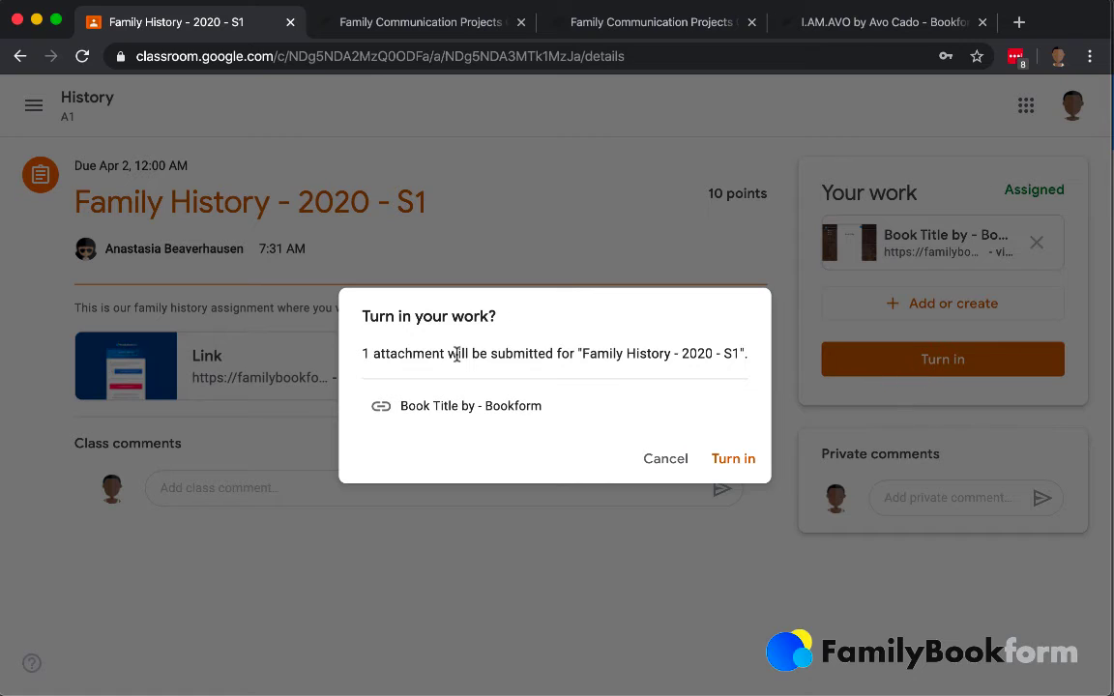
left_click(581, 444)
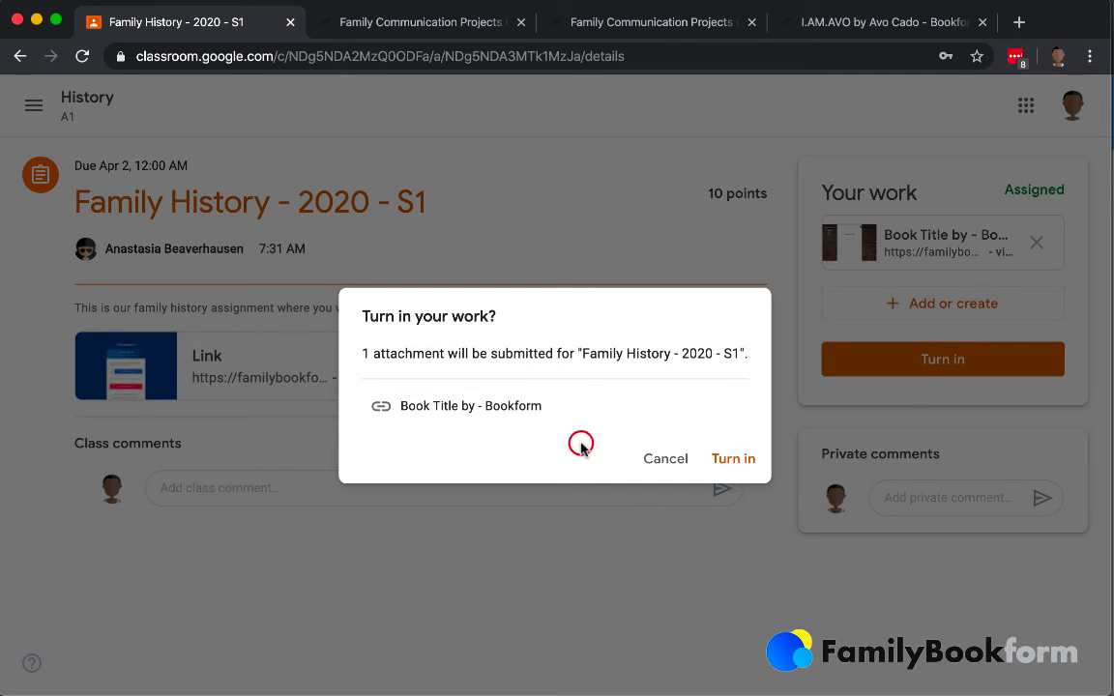
left_click(736, 461)
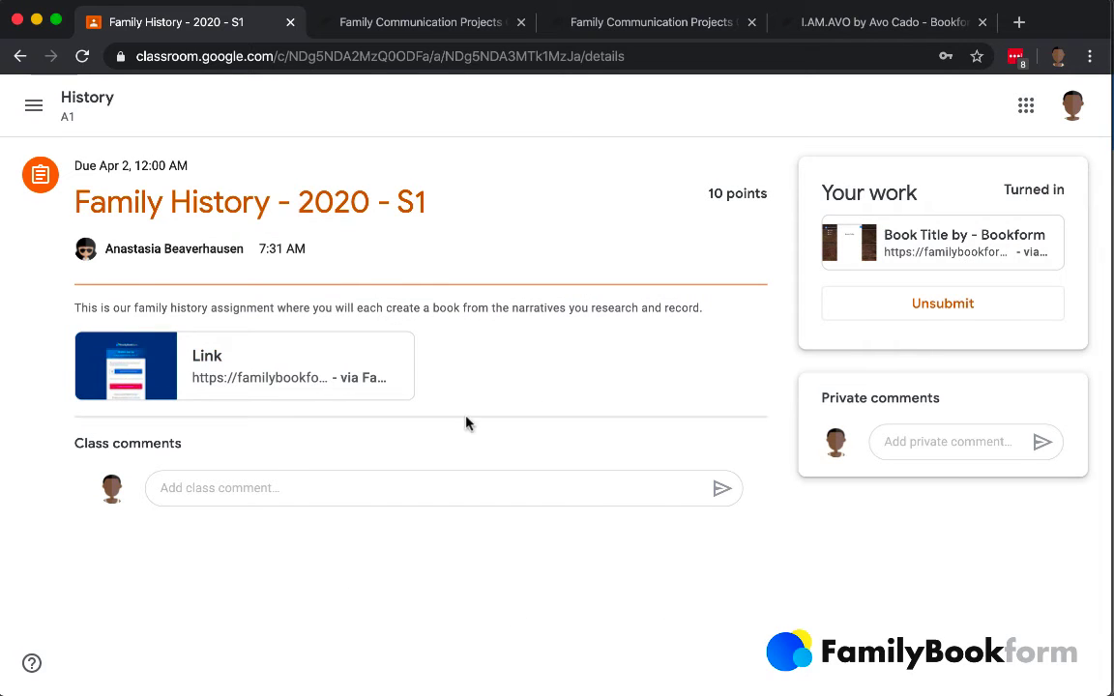
- Go to the student's History classwork, dismiss the progress tip and expand Family History - 2020 - S1 to check its status
left_click(542, 100)
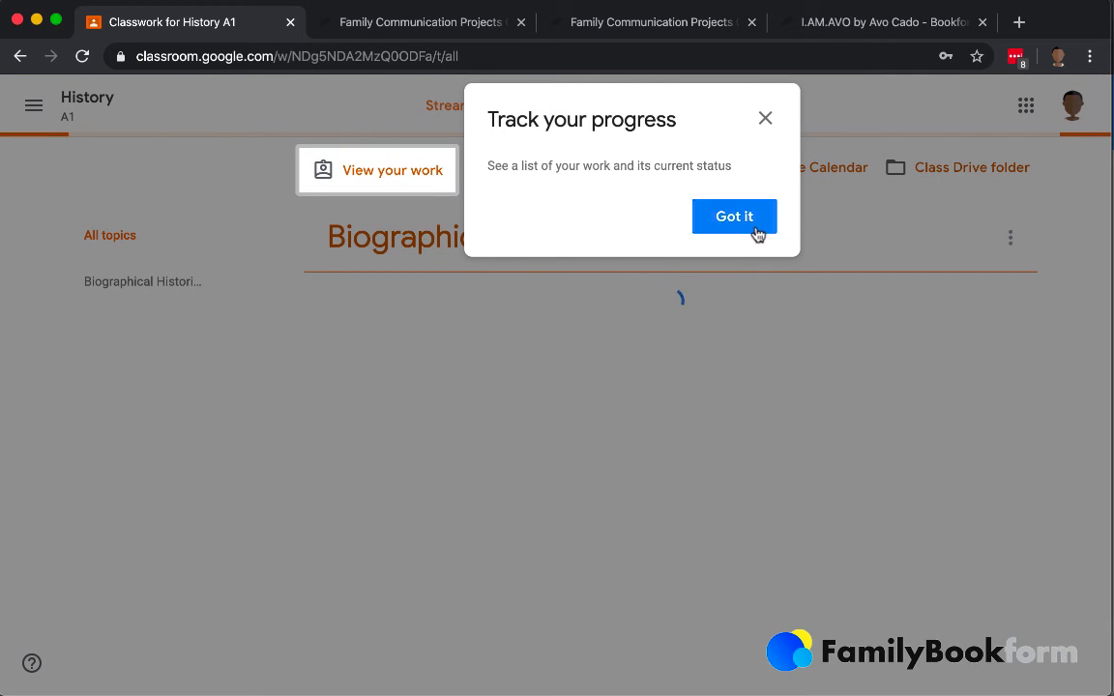
left_click(745, 222)
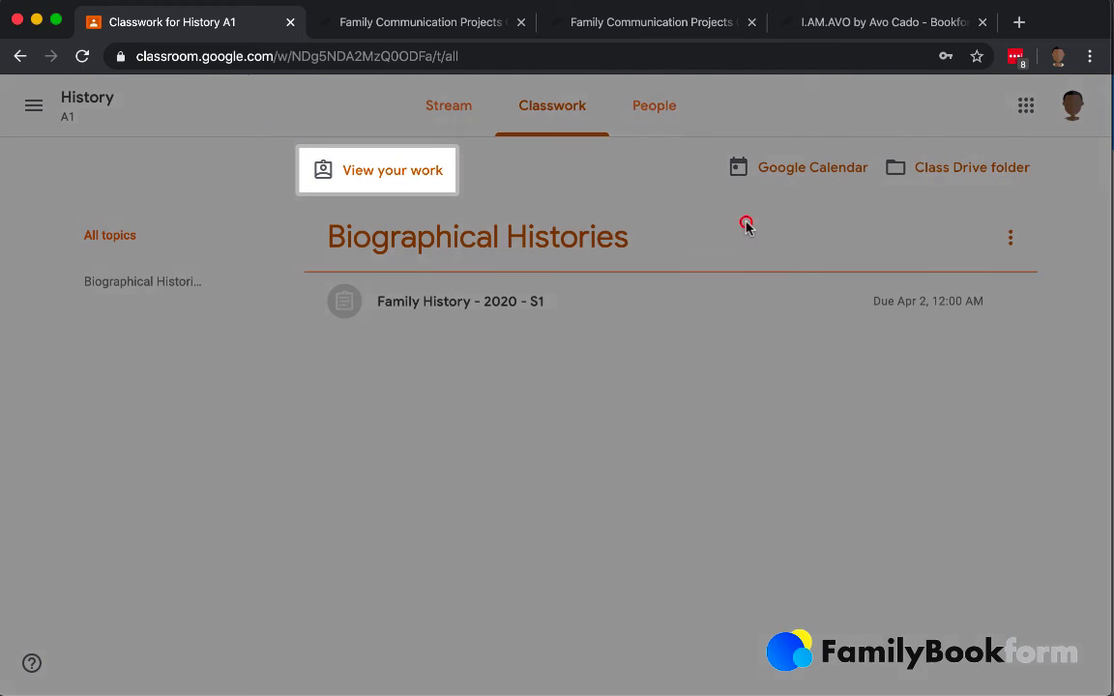
left_click(688, 293)
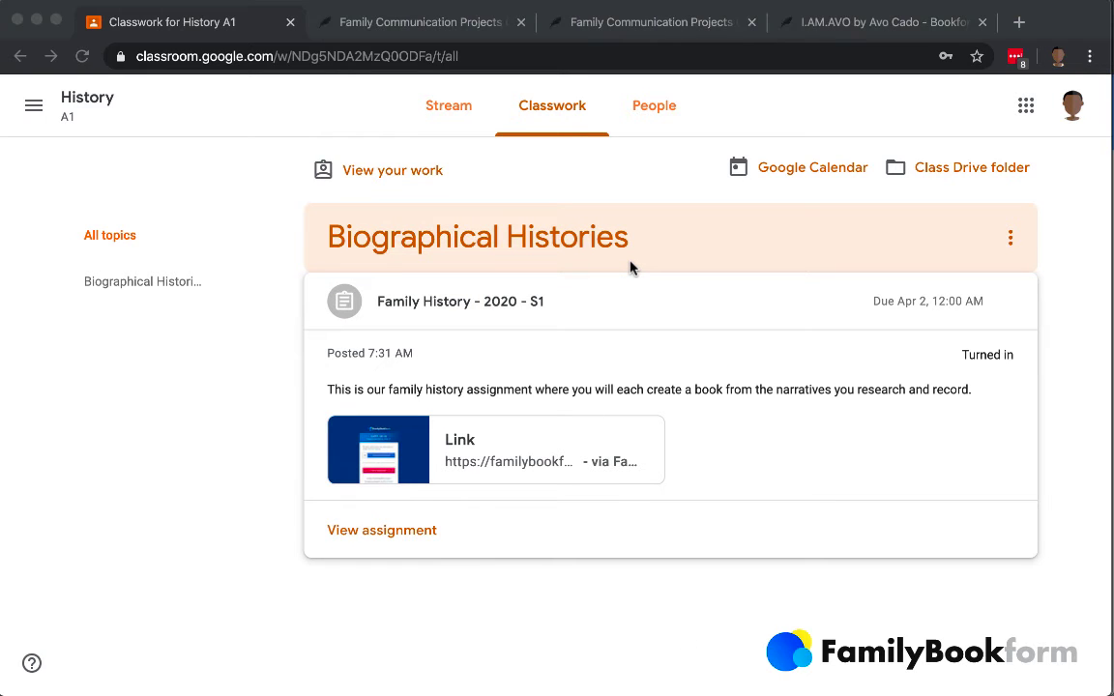
- Switch to the teacher's Google Classroom and open the turned-in student work for Family History - 2020 - S1
key("super+Tab")
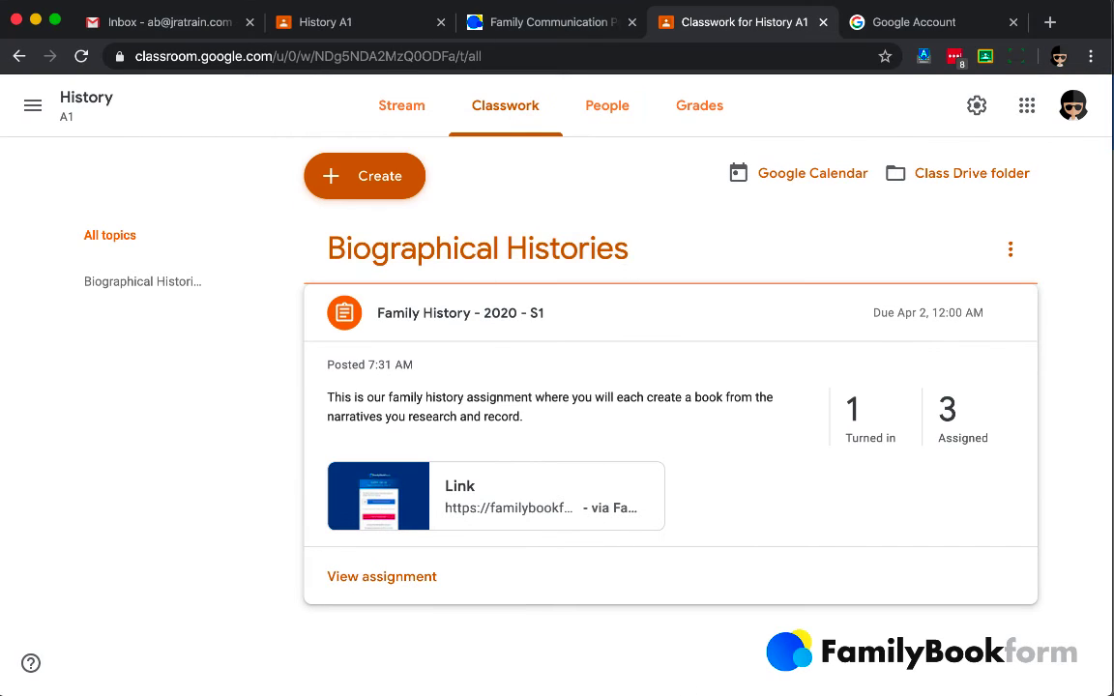
left_click(869, 447)
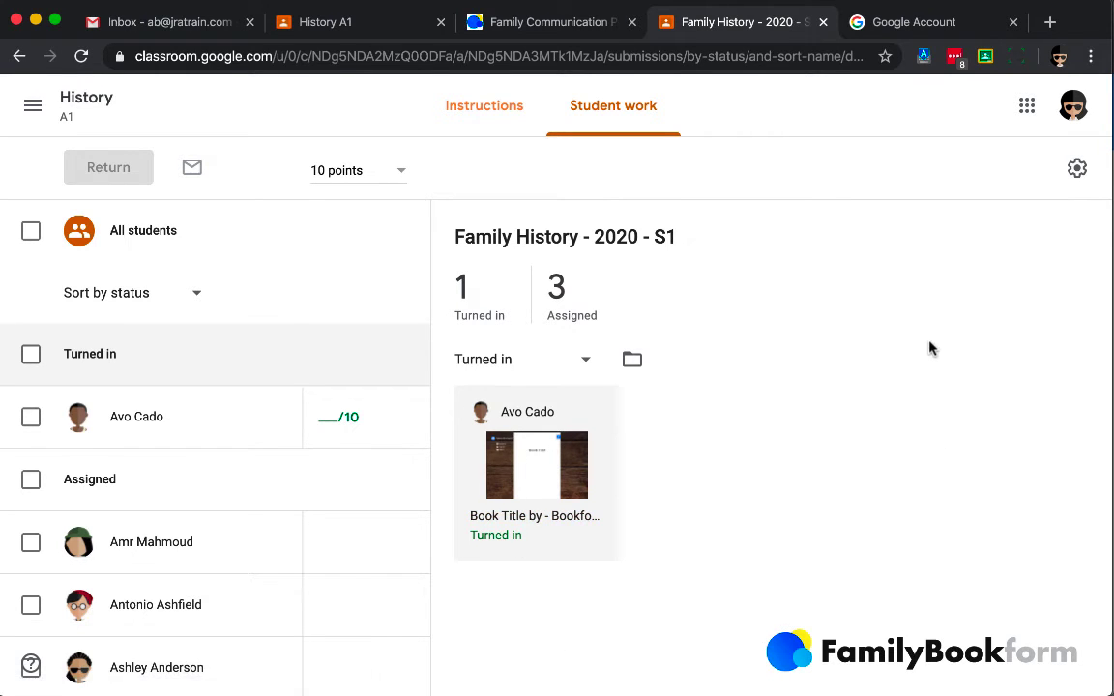
left_click(845, 426)
scroll(872, 414, "down", 1)
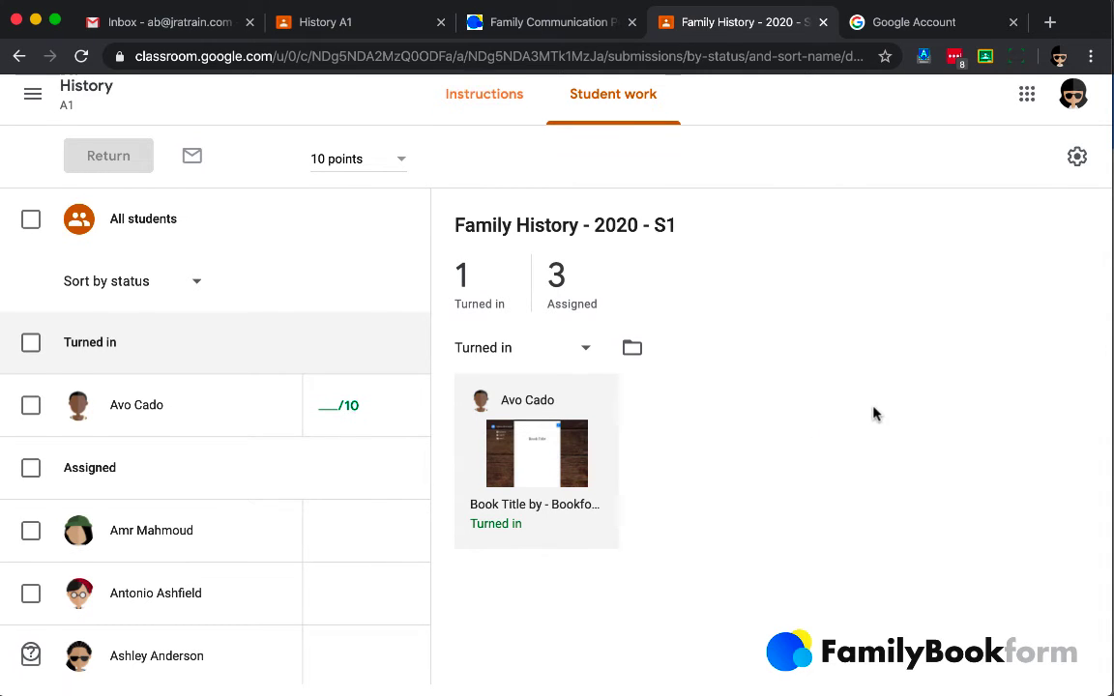
- Give the student's turned-in book a grade of 10 out of 10
left_click(327, 416)
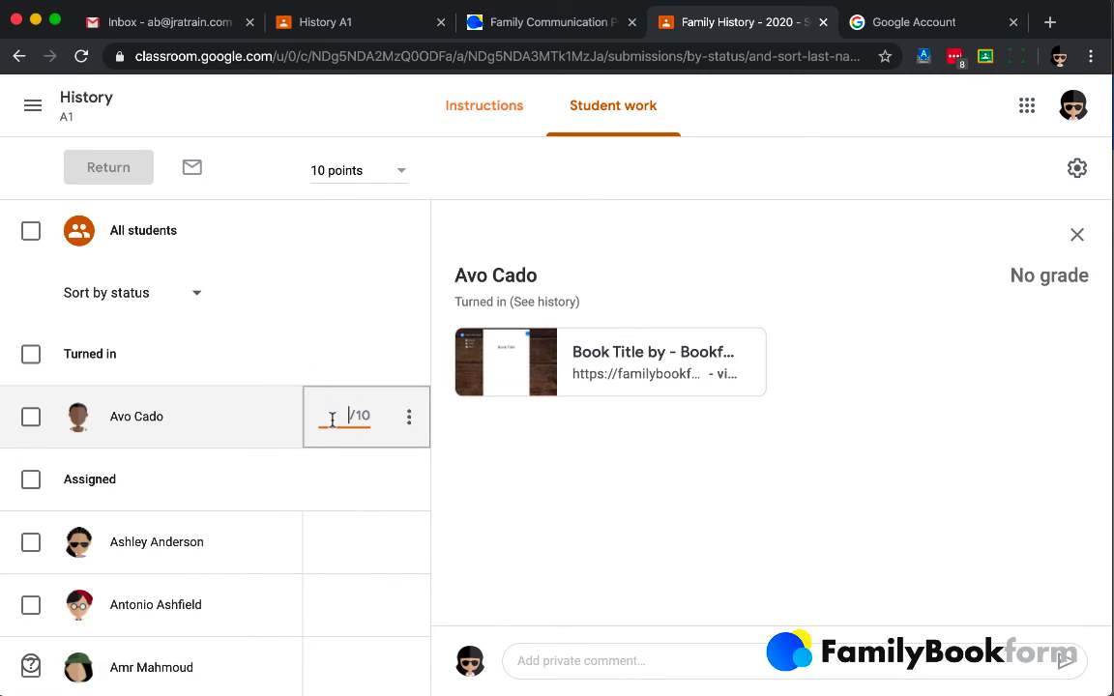
type("10")
left_click(826, 522)
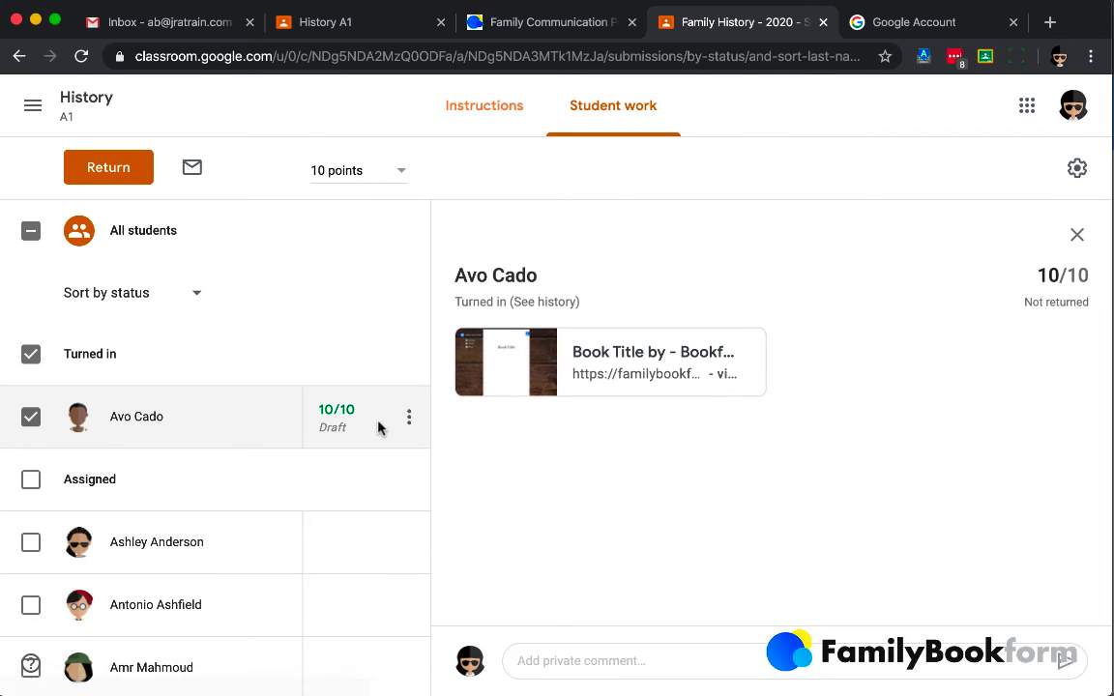
- Post a private comment on the submission that addresses the student by first name, followed by ", this is a very good start!"
left_click(530, 660)
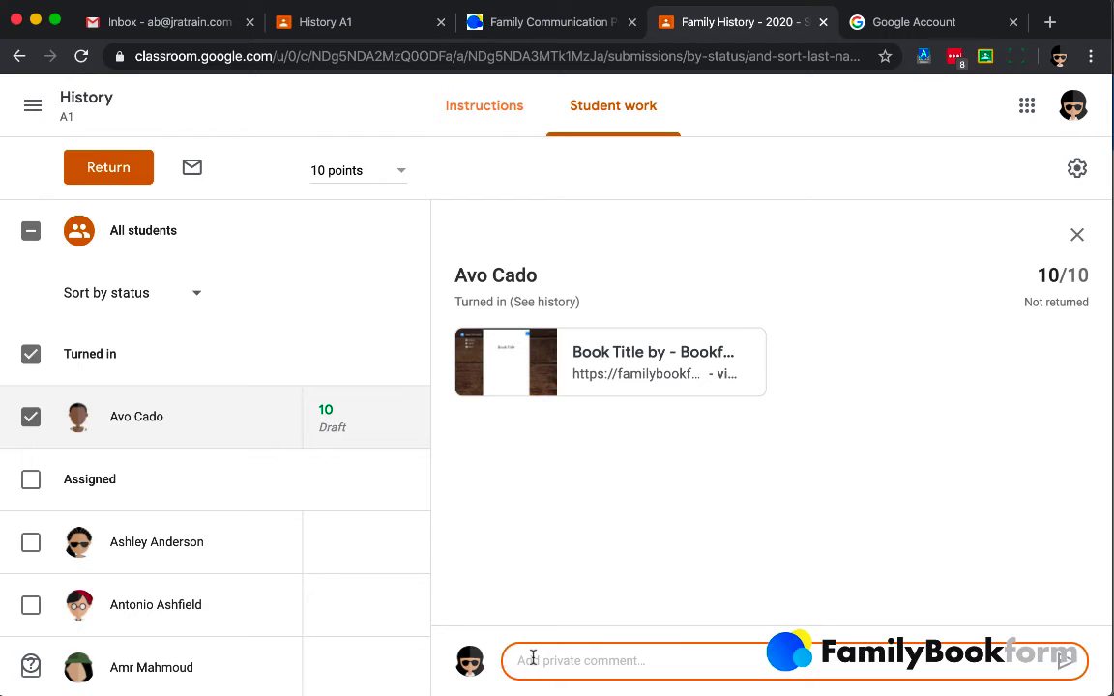
type("A")
left_click(533, 658)
type("vo, this is a verey go")
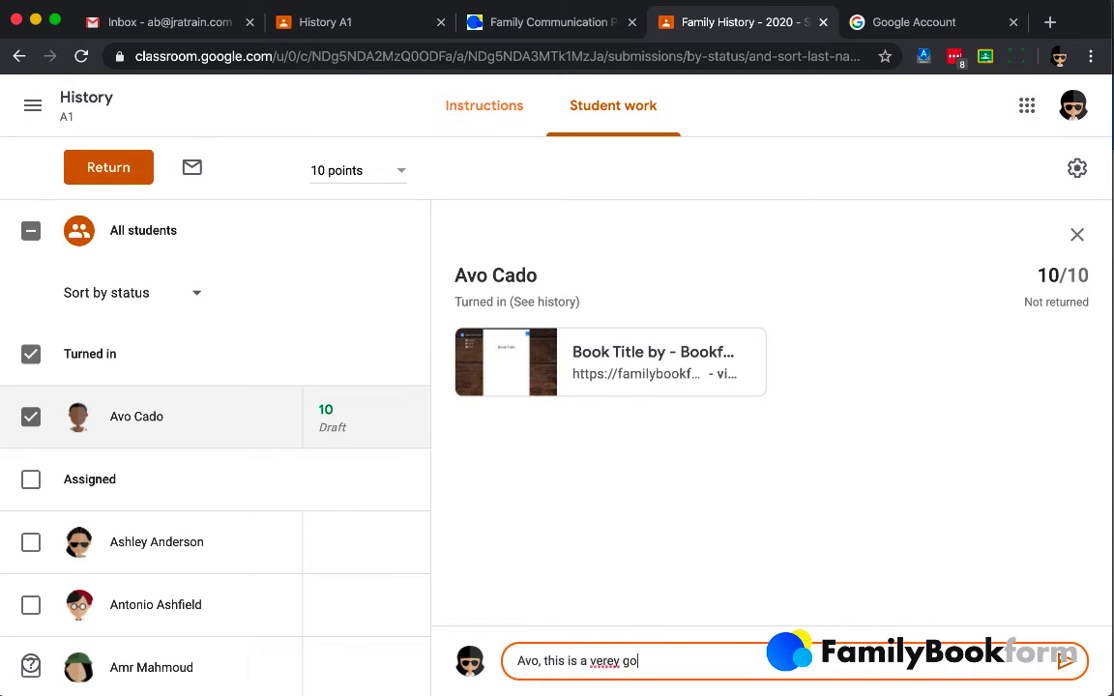
key("BackSpace")
key("BackSpace")
key("BackSpace")
key("BackSpace")
key("BackSpace")
type("y good start. I ca")
key("BackSpace")
key("BackSpace")
key("BackSpace")
key("BackSpace")
key("BackSpace")
key("BackSpace")
key("BackSpace")
type("t!")
left_click(1065, 659)
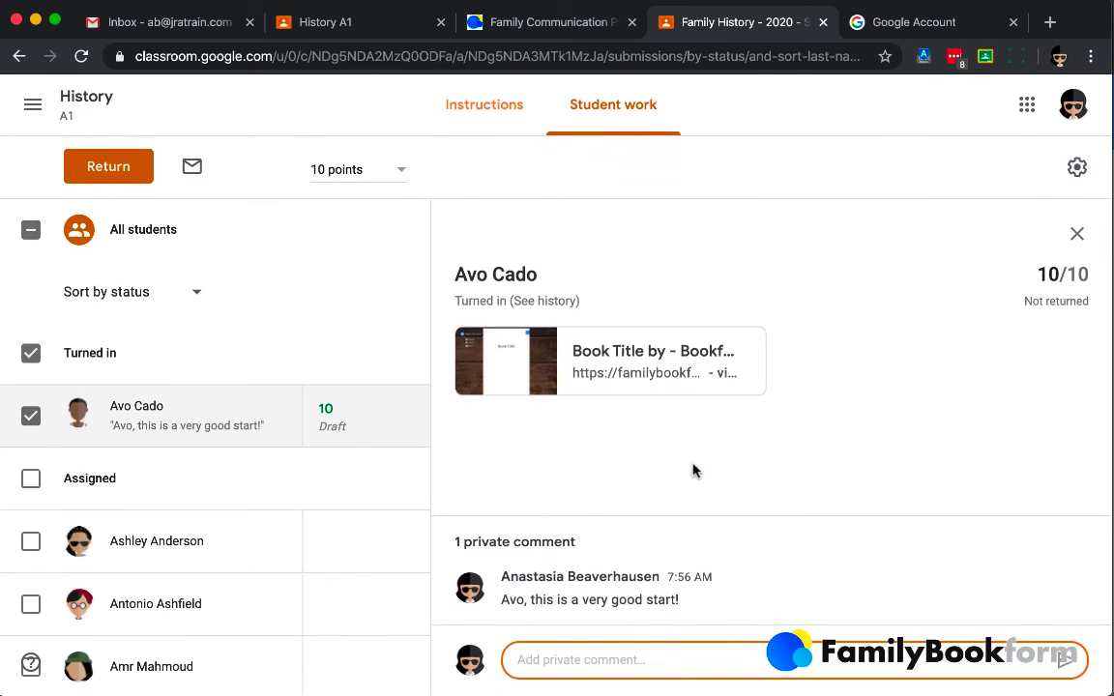
- In the student's Google Classroom, open Family History - 2020 - S1 from the History class stream and review the teacher's private comment
mouse_move(1052, 579)
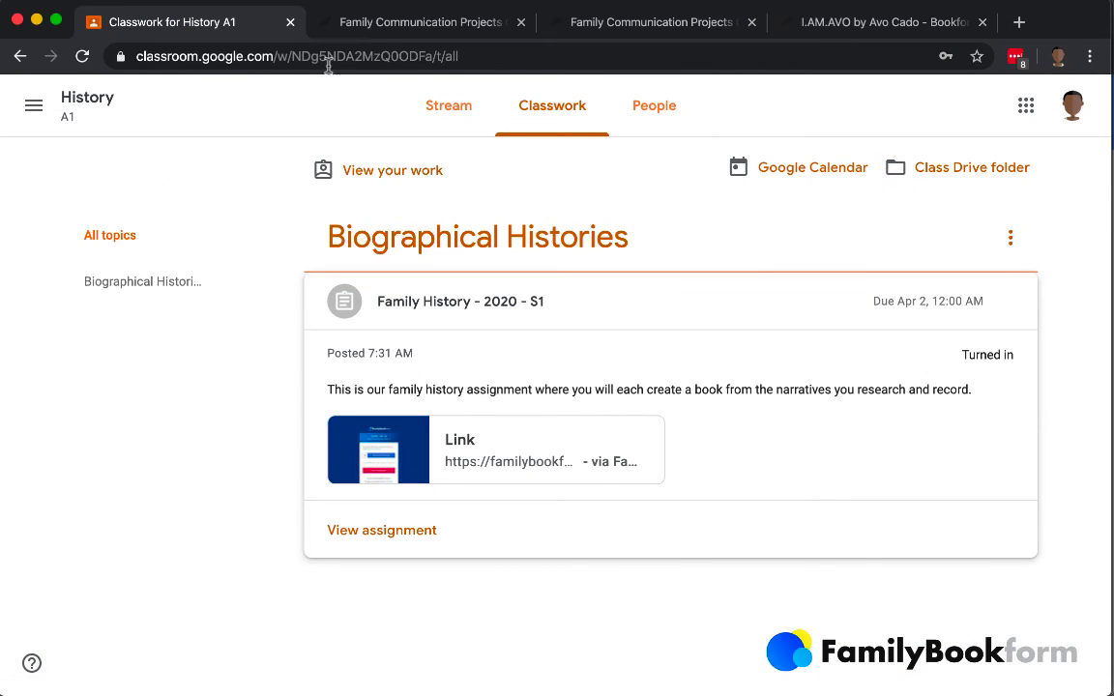
left_click(102, 97)
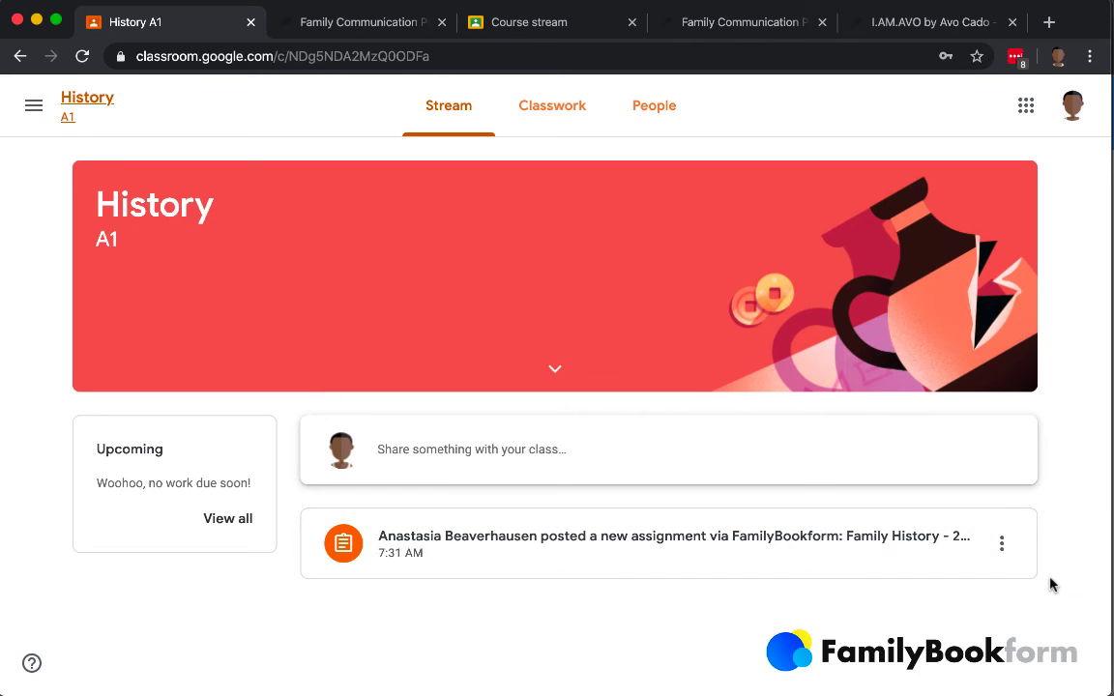
left_click(683, 536)
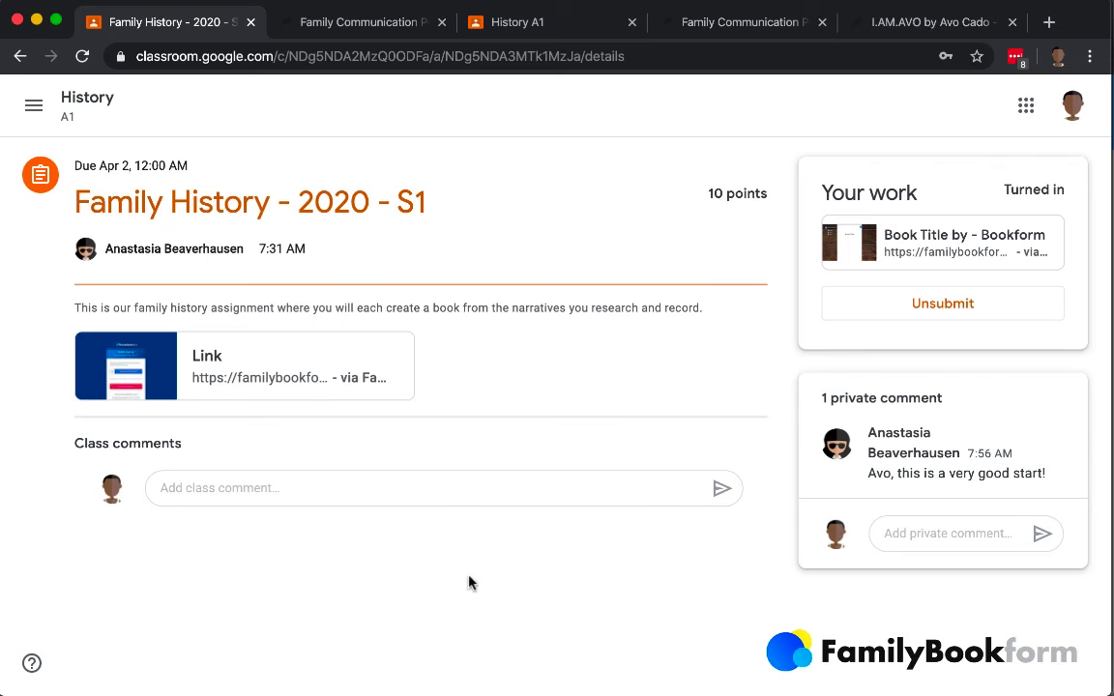
left_click(587, 491)
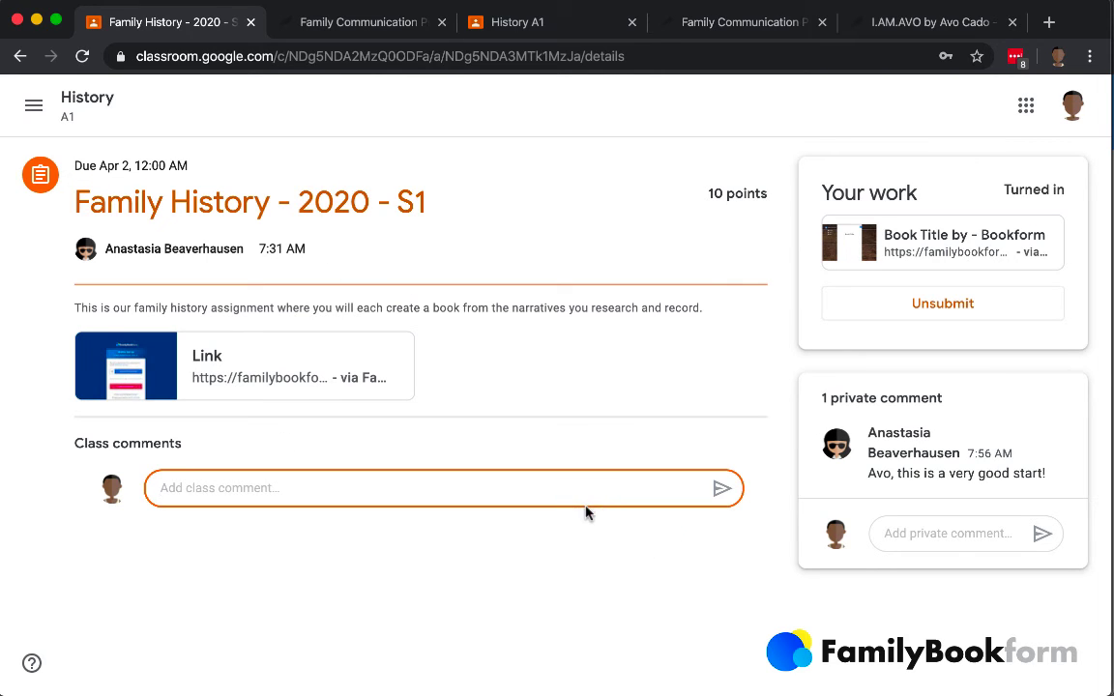
double_click(585, 508)
left_click(585, 510)
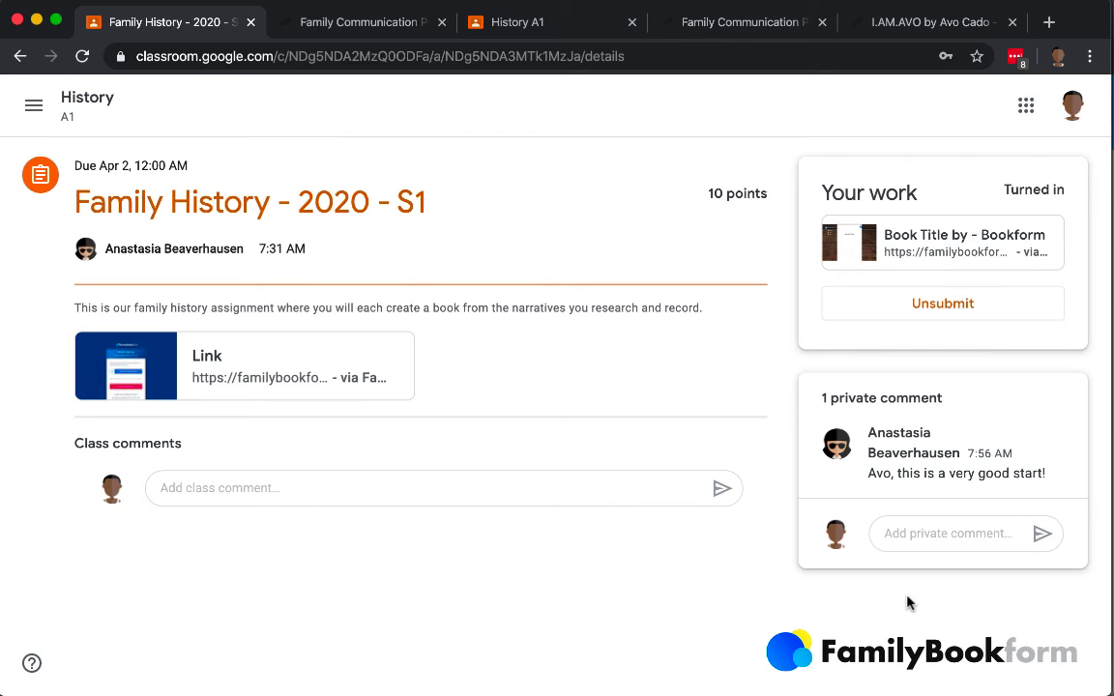
- Reply to the teacher's private comment with "Thanks," followed by the teacher's title and last initial
left_click(948, 537)
type("Thanks")
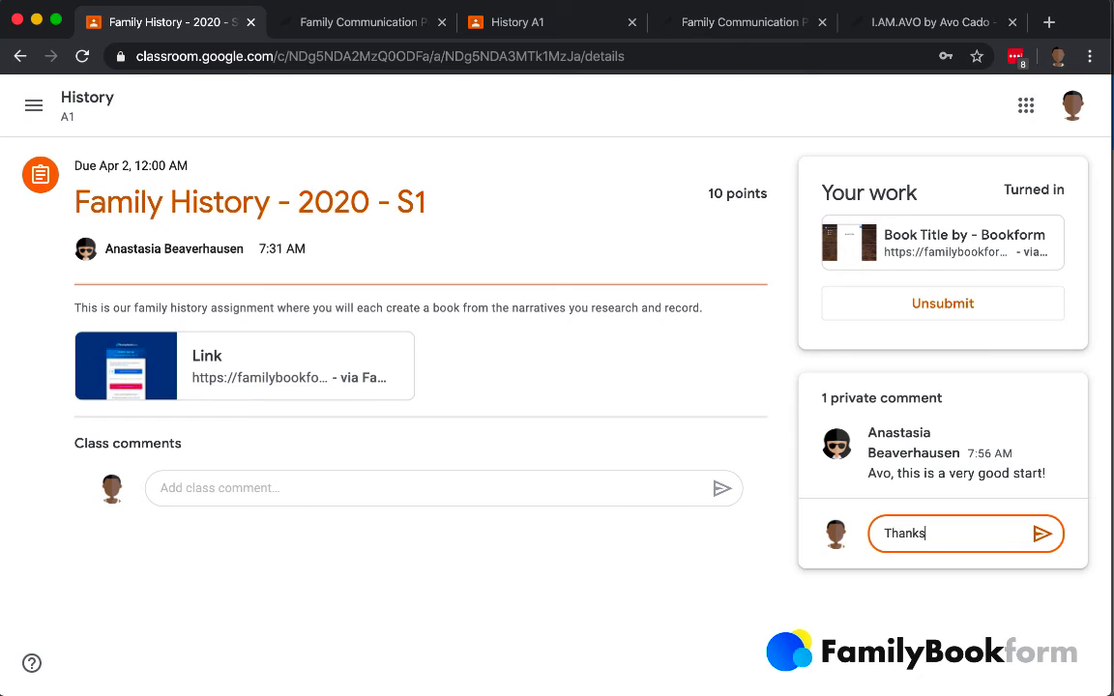
type(", Miss B.")
left_click(1041, 533)
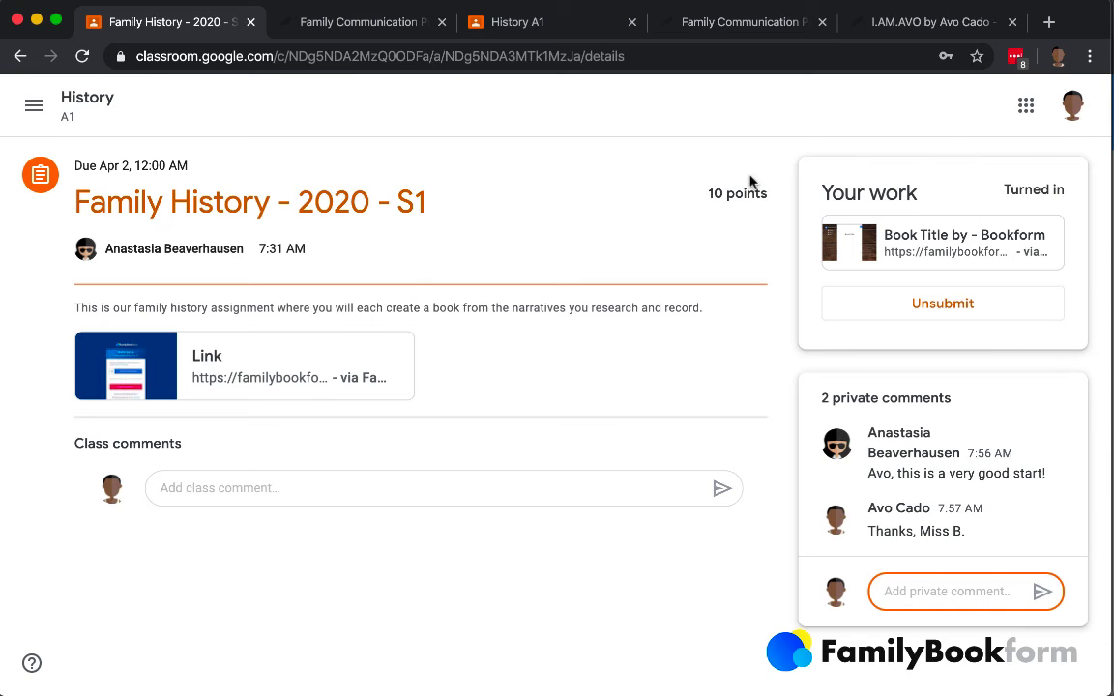
- Switch to the teacher's Google Classroom and open the turned-in book from the Family History - 2020 - S1 student work to view its cover
key("super+grave")
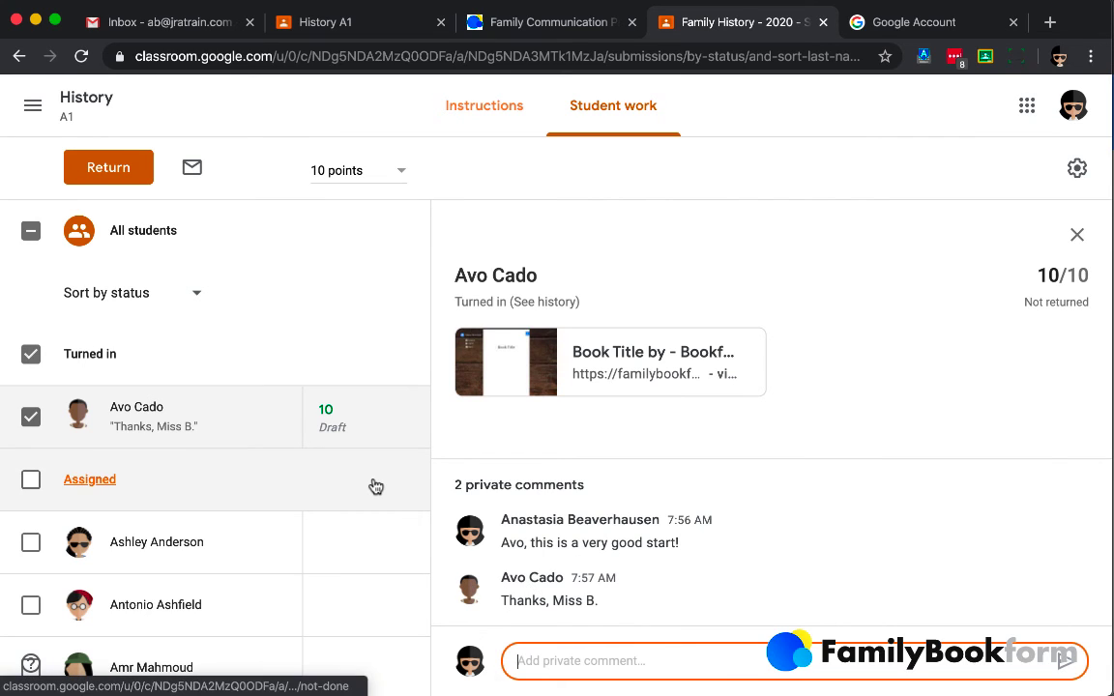
left_click(461, 560)
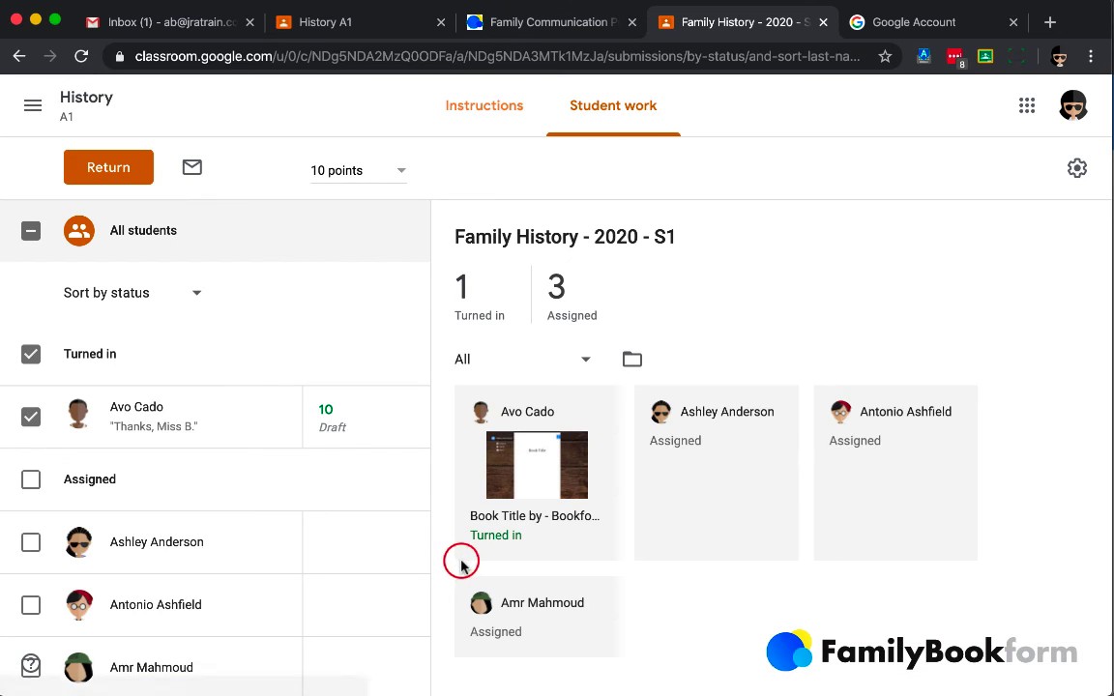
left_click(523, 517)
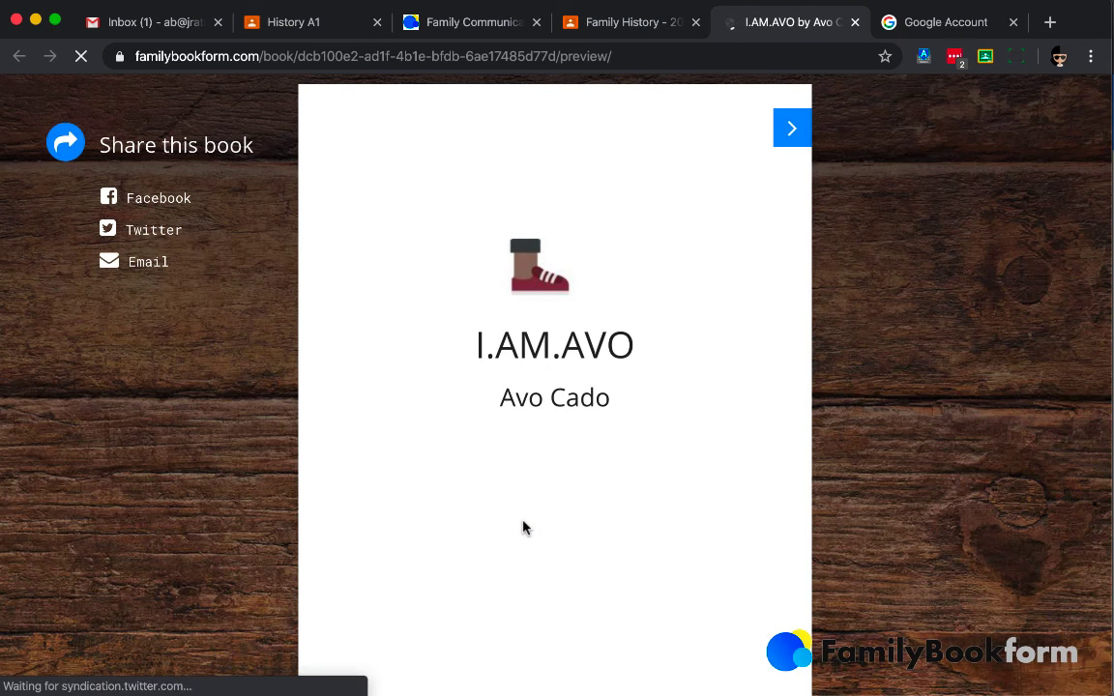
left_click(523, 528)
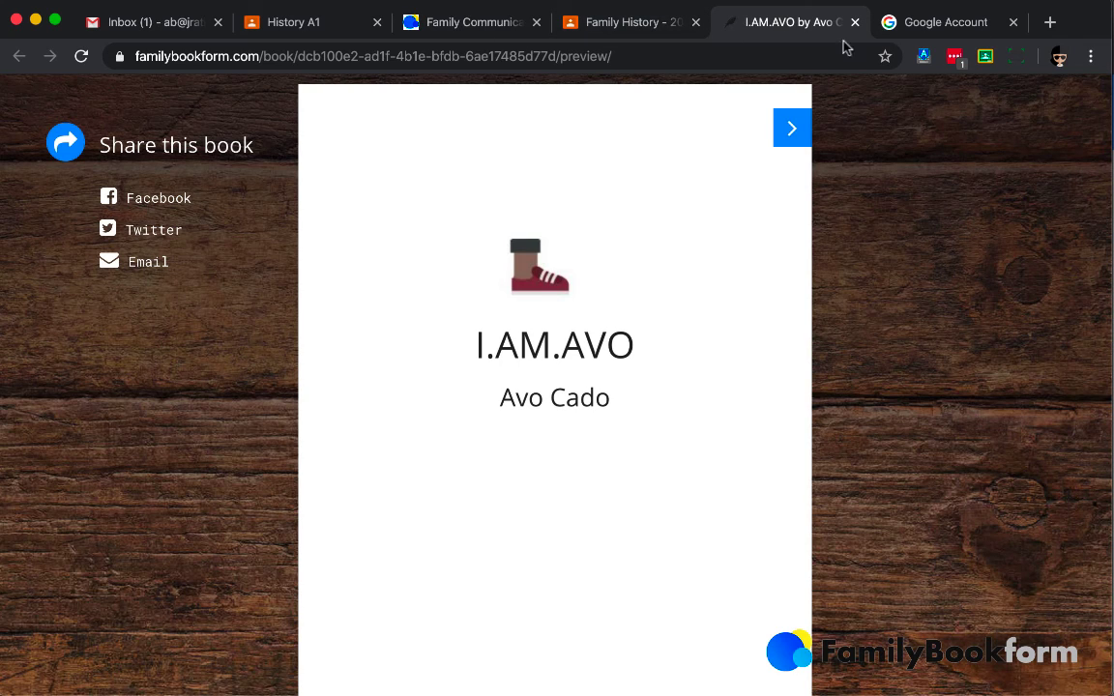
scroll(700, 374, "down", 2)
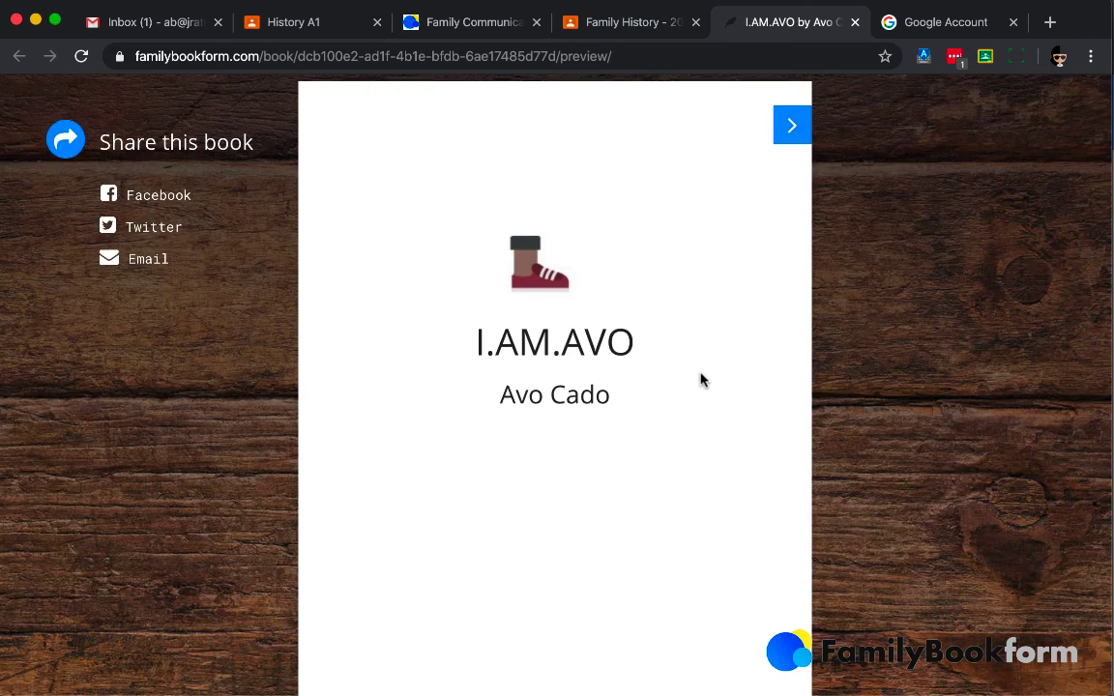
scroll(700, 374, "up", 2)
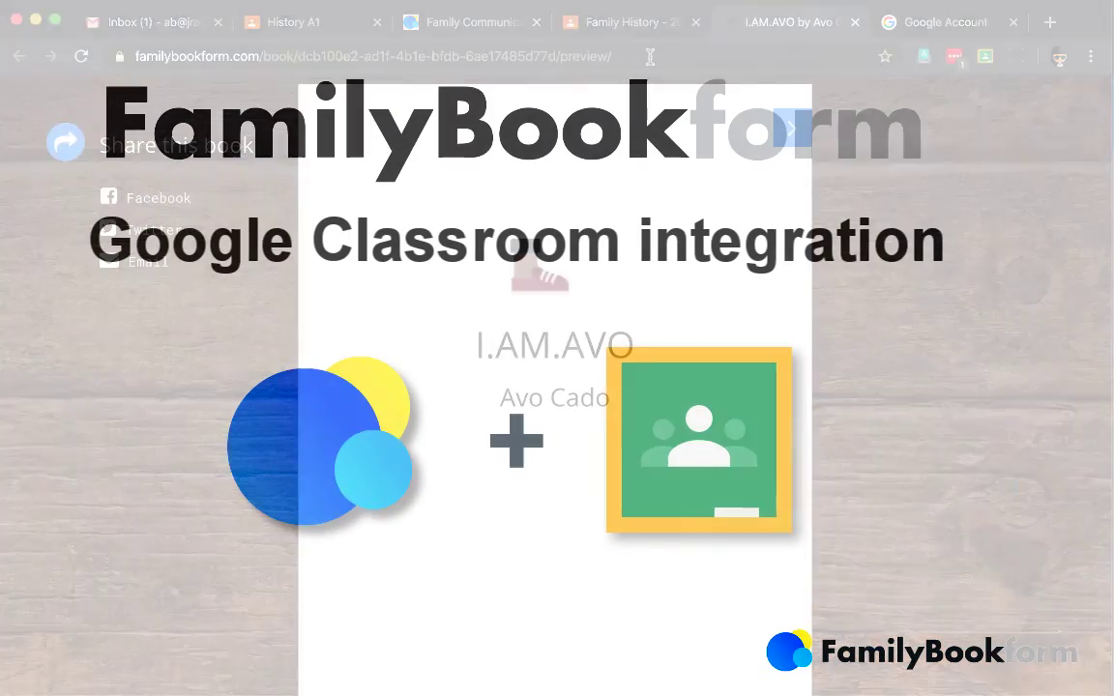